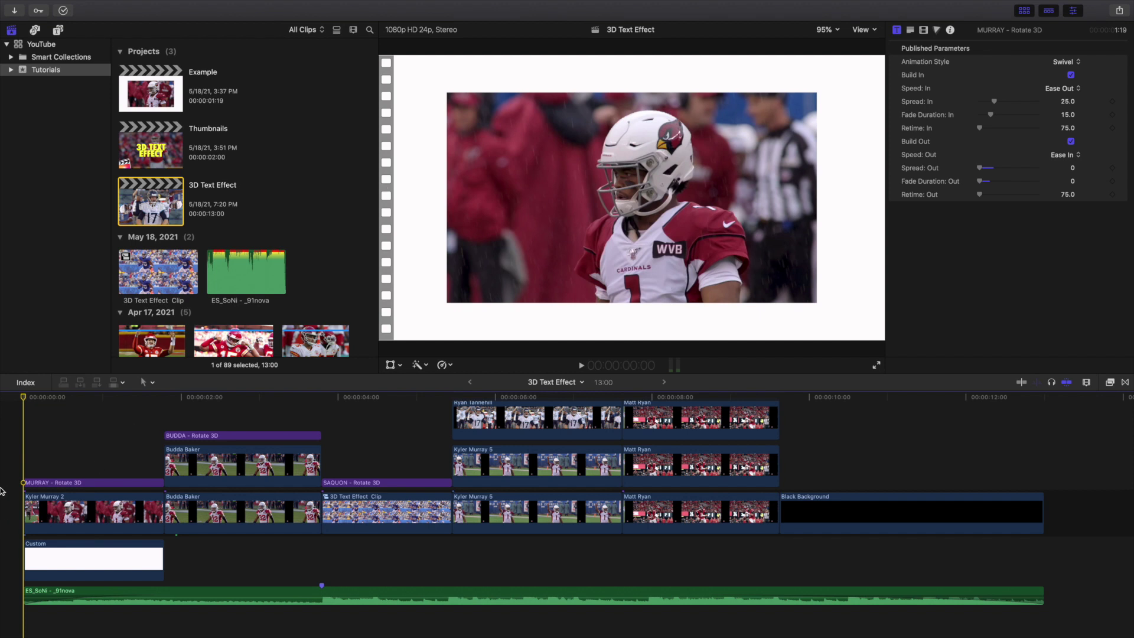
Step: Play back the finished 3D Text Effect timeline, then load the Example football project
{"action": "key", "text": "space"}
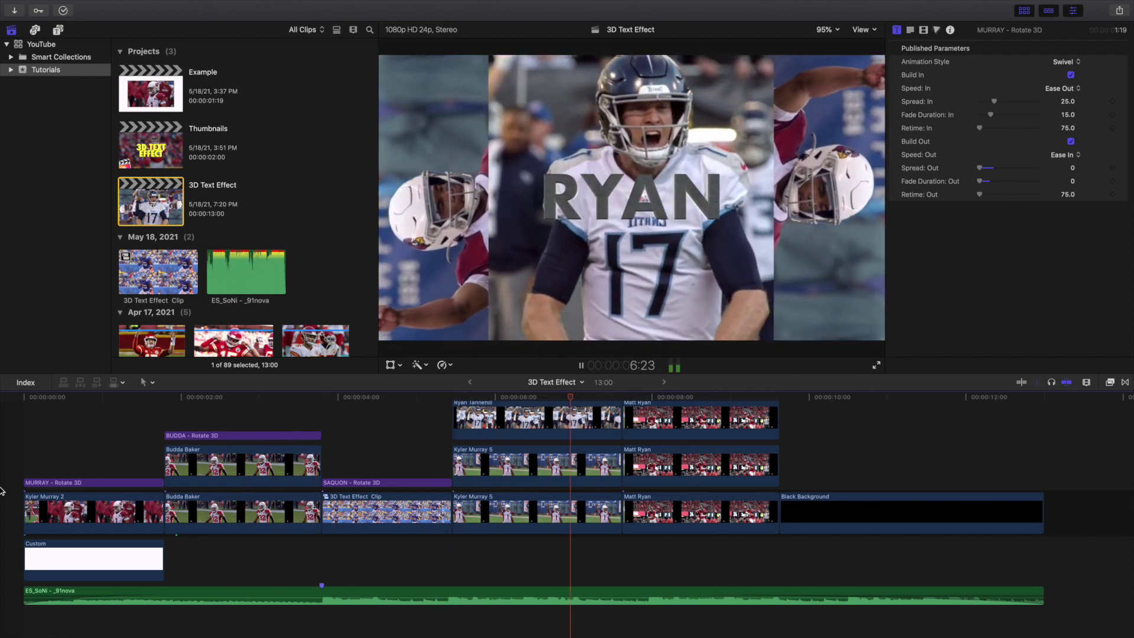
{"action": "key", "text": "Home"}
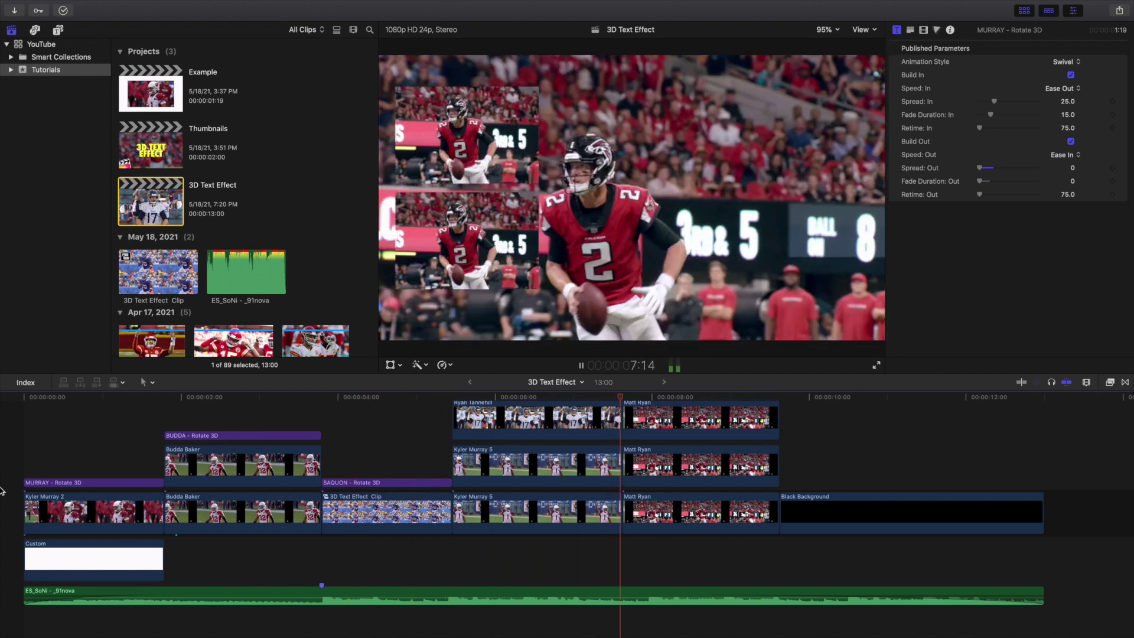
{"action": "key", "text": "space"}
{"action": "key", "text": "Home"}
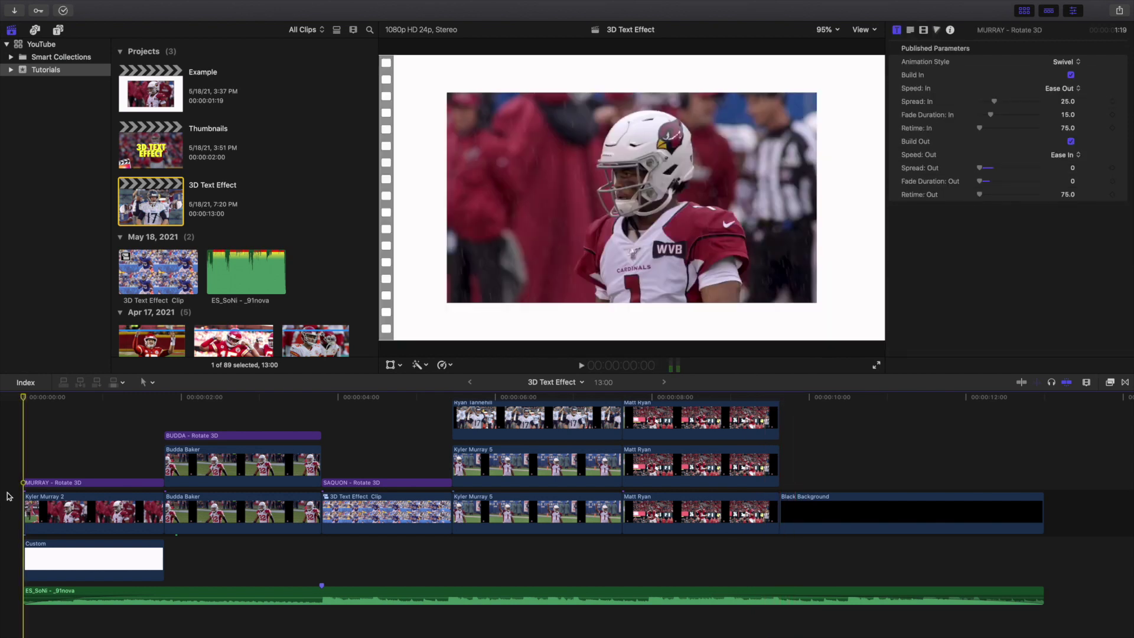
{"action": "double_click", "coordinate": [158, 84]}
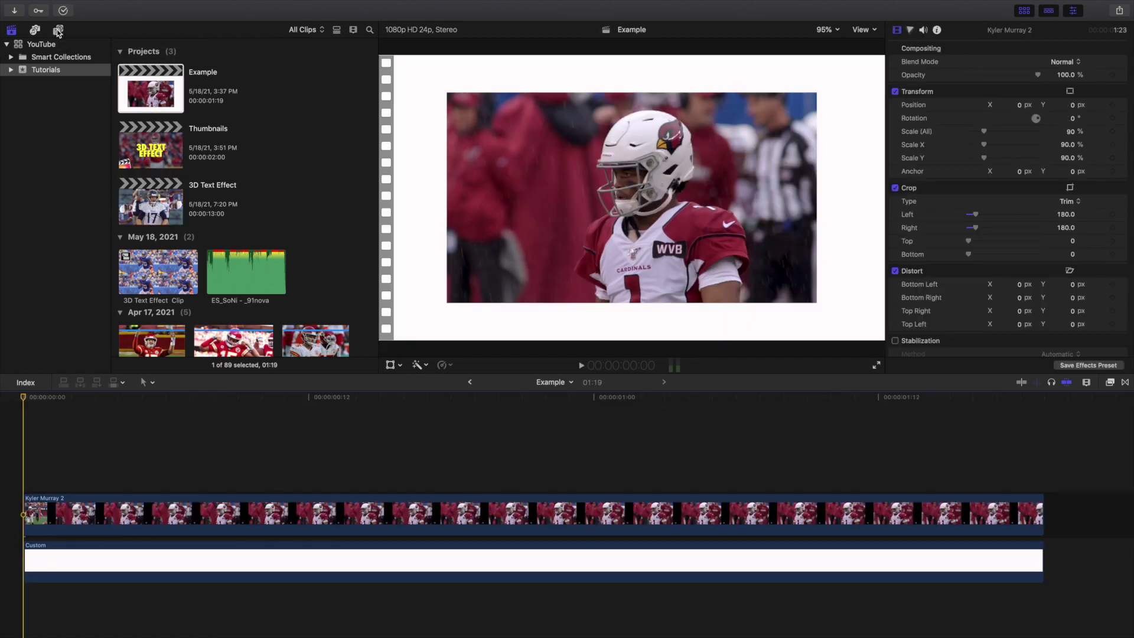
Step: Show the Titles and Generators sidebar and select the 3D Cinematic category
{"action": "left_click", "coordinate": [57, 31]}
{"action": "left_click", "coordinate": [45, 73]}
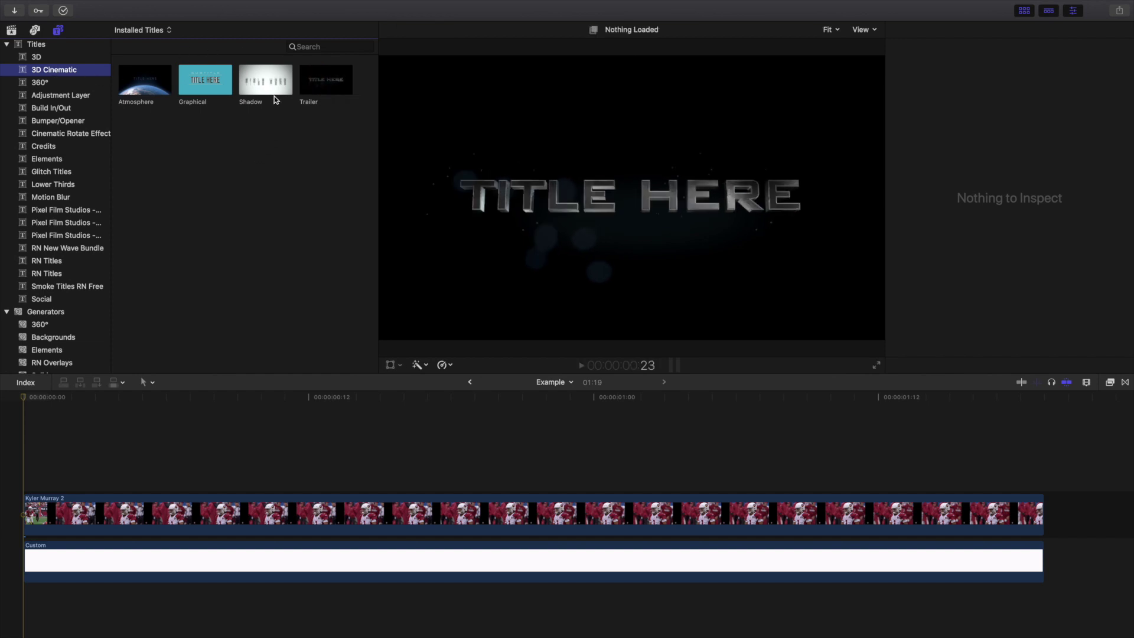
Step: Select the 3D category under Titles to list Basic 3D through Tumble 3D
{"action": "left_click", "coordinate": [37, 57]}
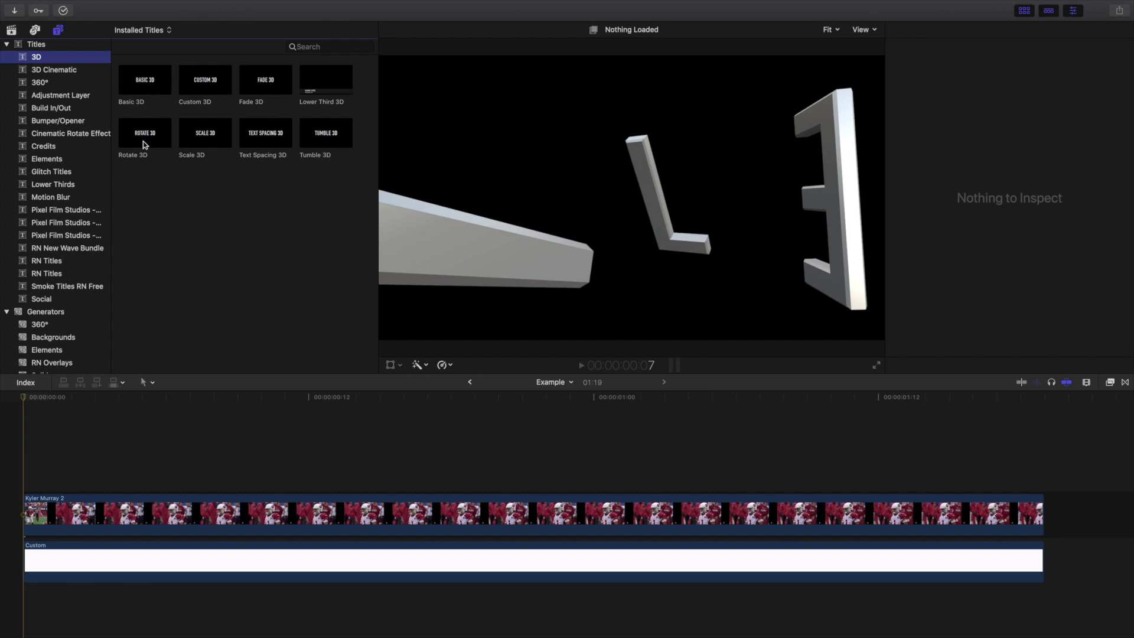
Step: Drop a Rotate 3D title above the football clip and trim its end to the clip's end
{"action": "left_click_drag", "start_coordinate": [145, 137], "coordinate": [23, 458]}
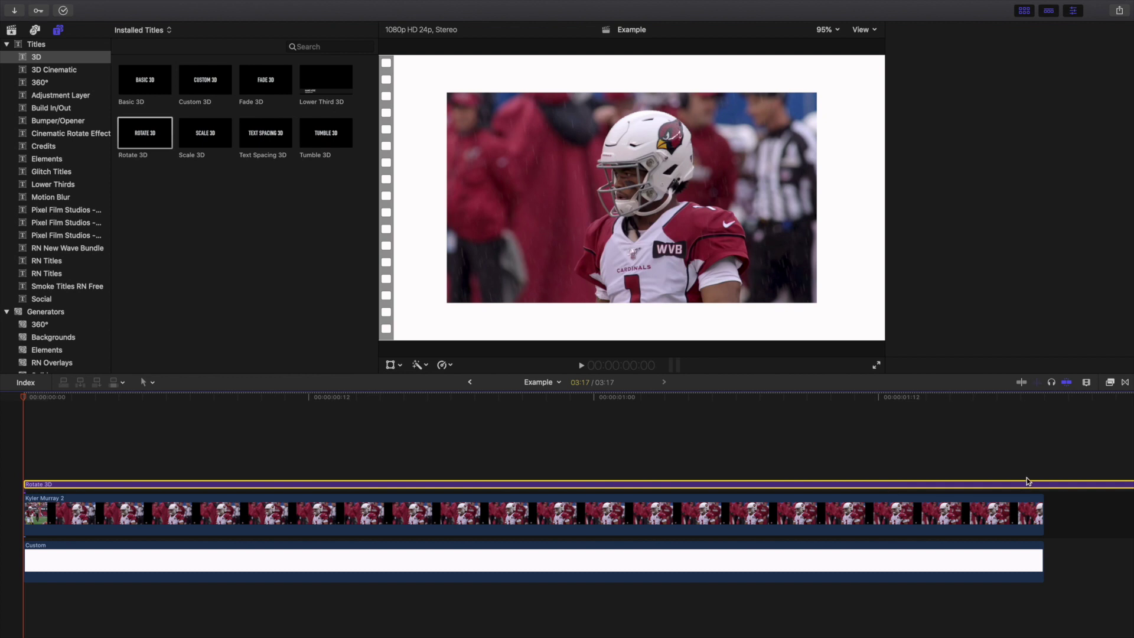
{"action": "left_click", "coordinate": [1045, 466]}
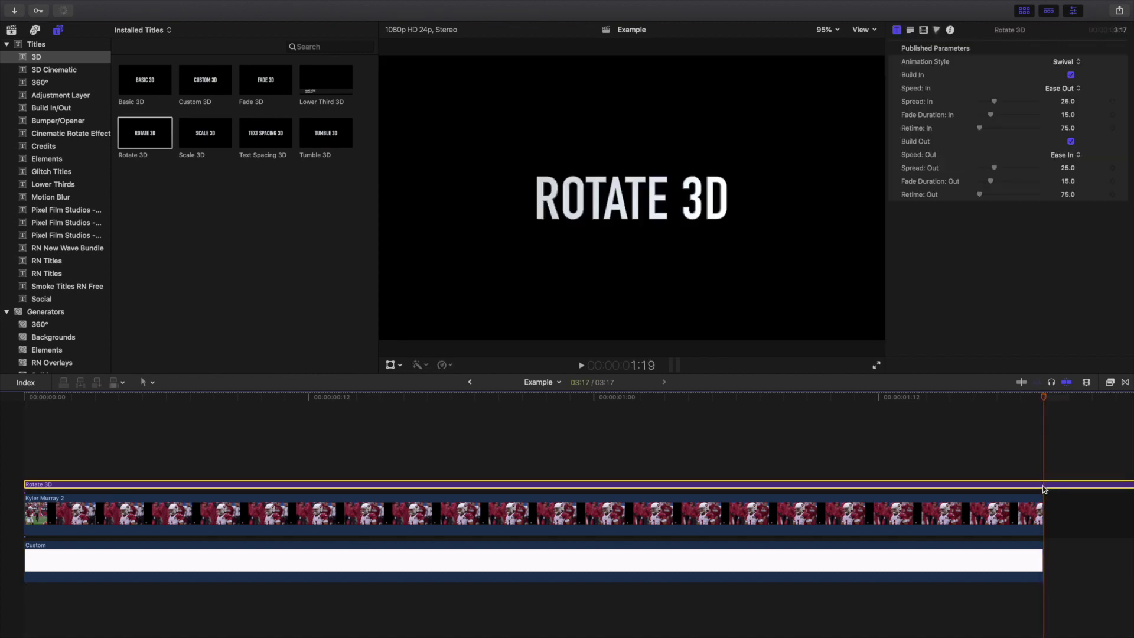
{"action": "left_click_drag", "start_coordinate": [1042, 486], "coordinate": [1043, 486]}
{"action": "left_click", "coordinate": [1, 455]}
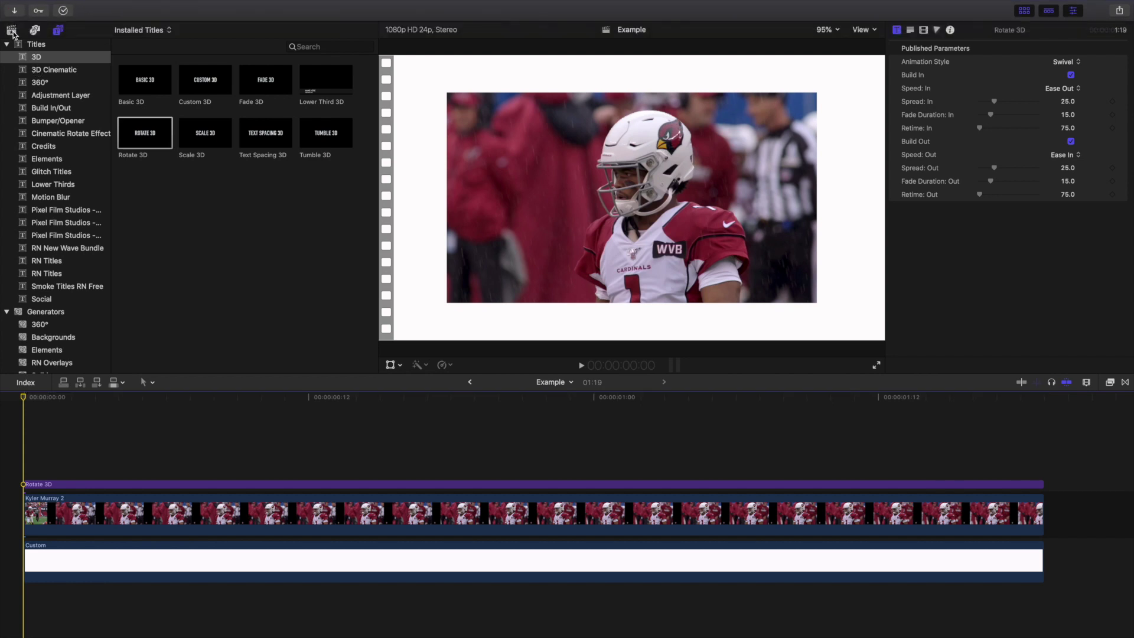
{"action": "left_click", "coordinate": [11, 30]}
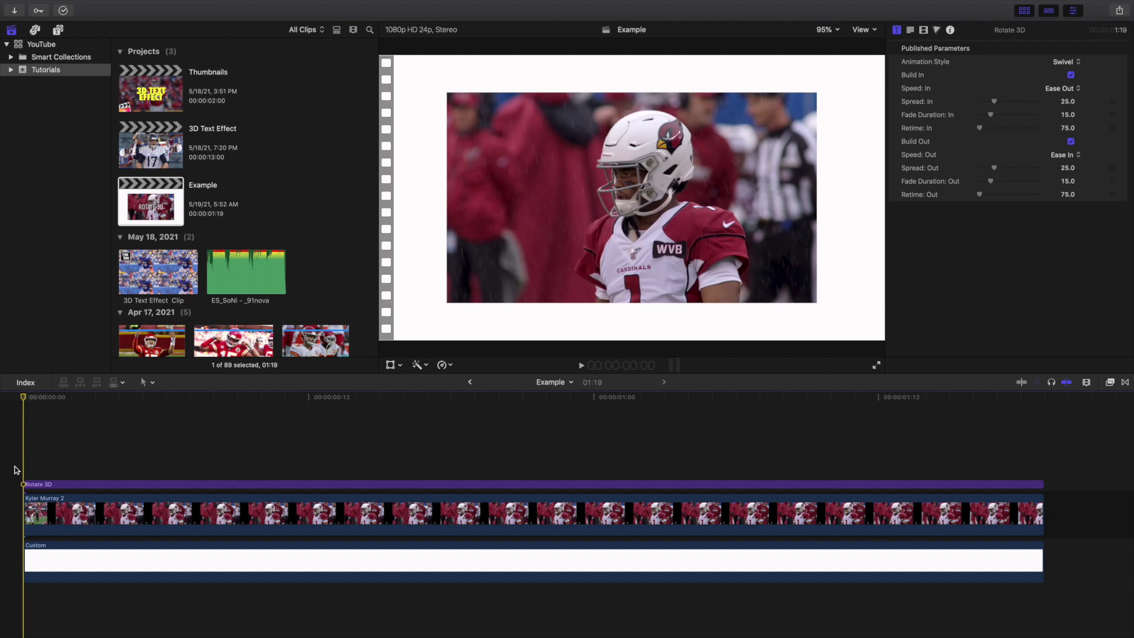
{"action": "key", "text": "space"}
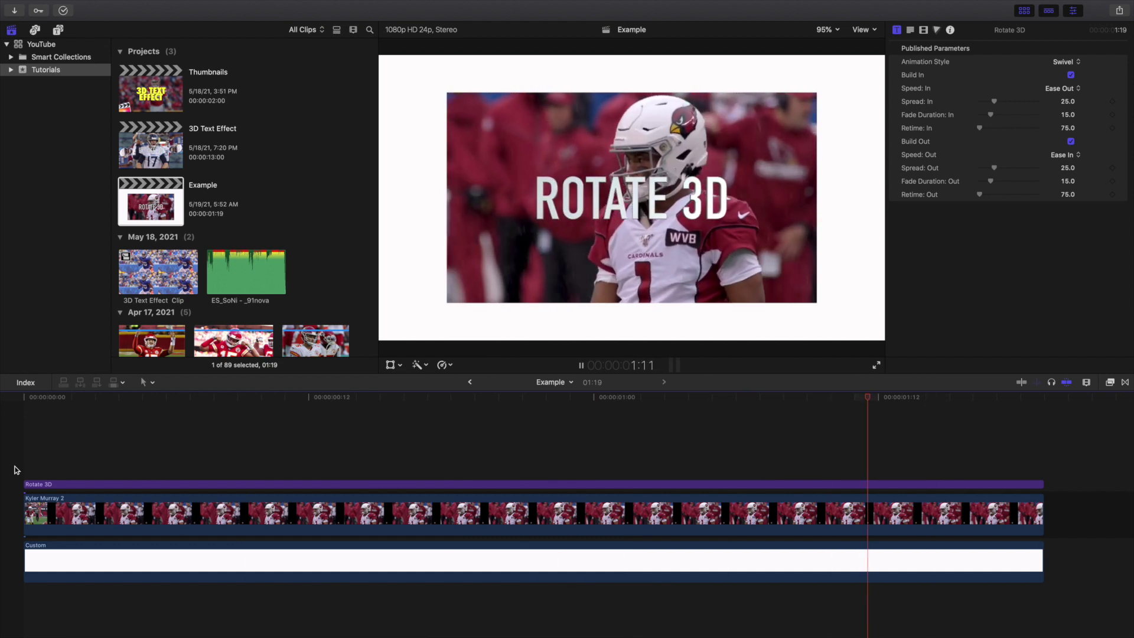
{"action": "key", "text": "space"}
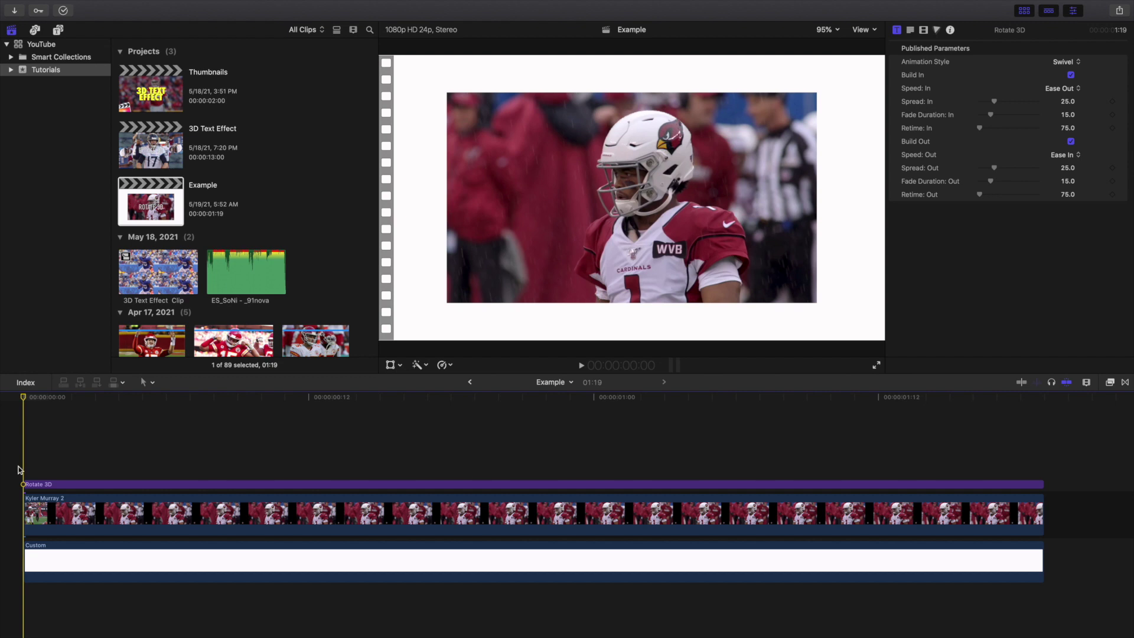
{"action": "left_click", "coordinate": [71, 484]}
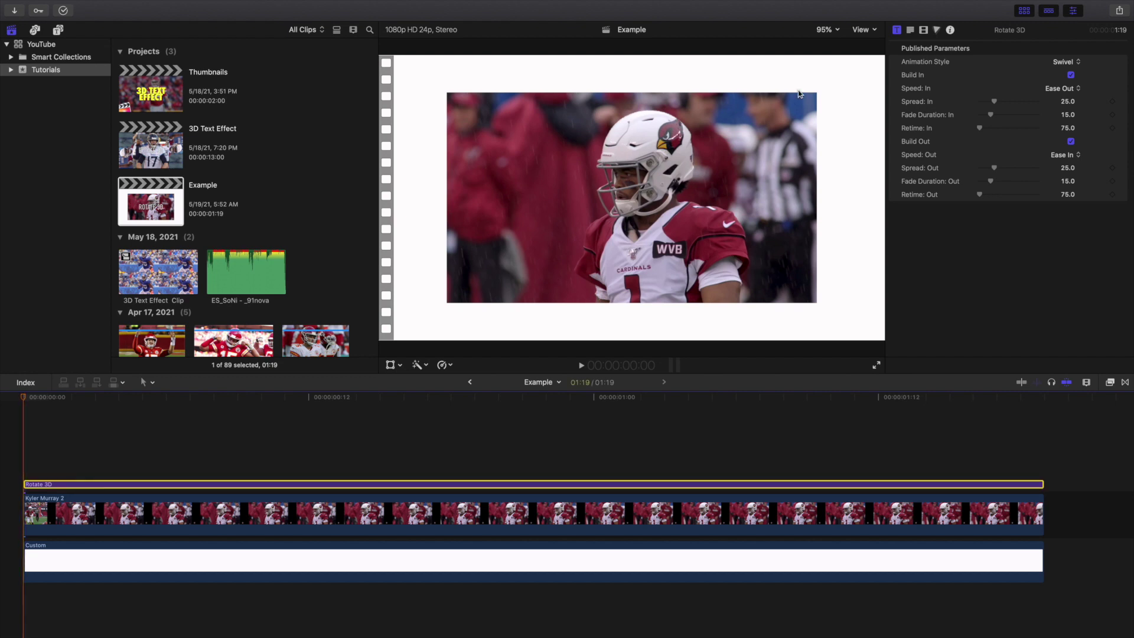
{"action": "left_click", "coordinate": [1071, 75]}
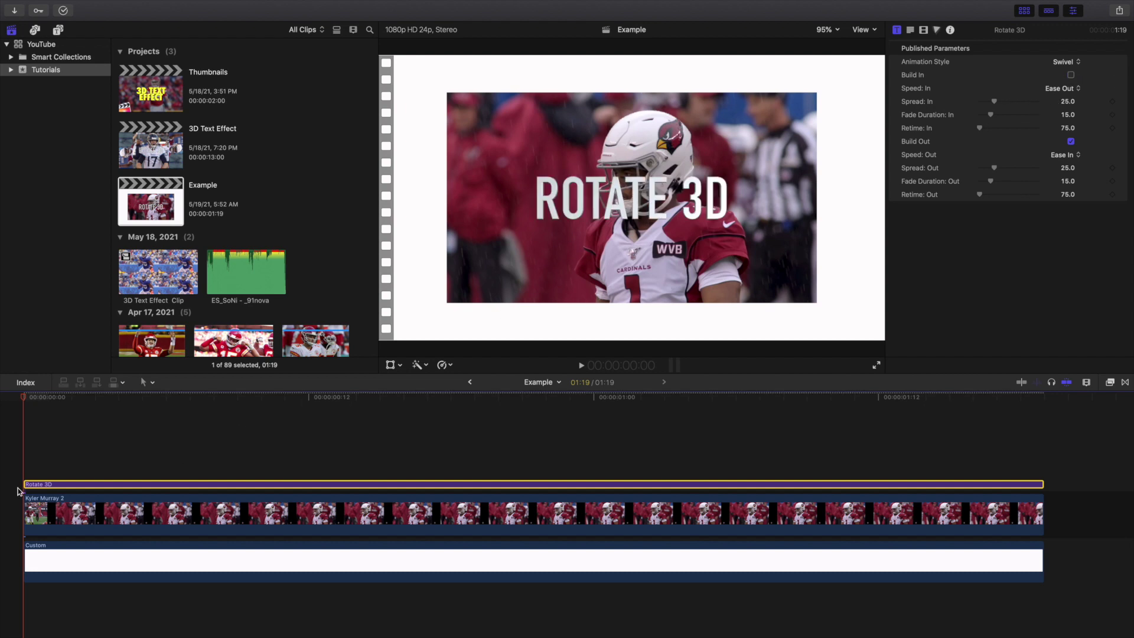
{"action": "key", "text": "space"}
{"action": "key", "text": "space"}
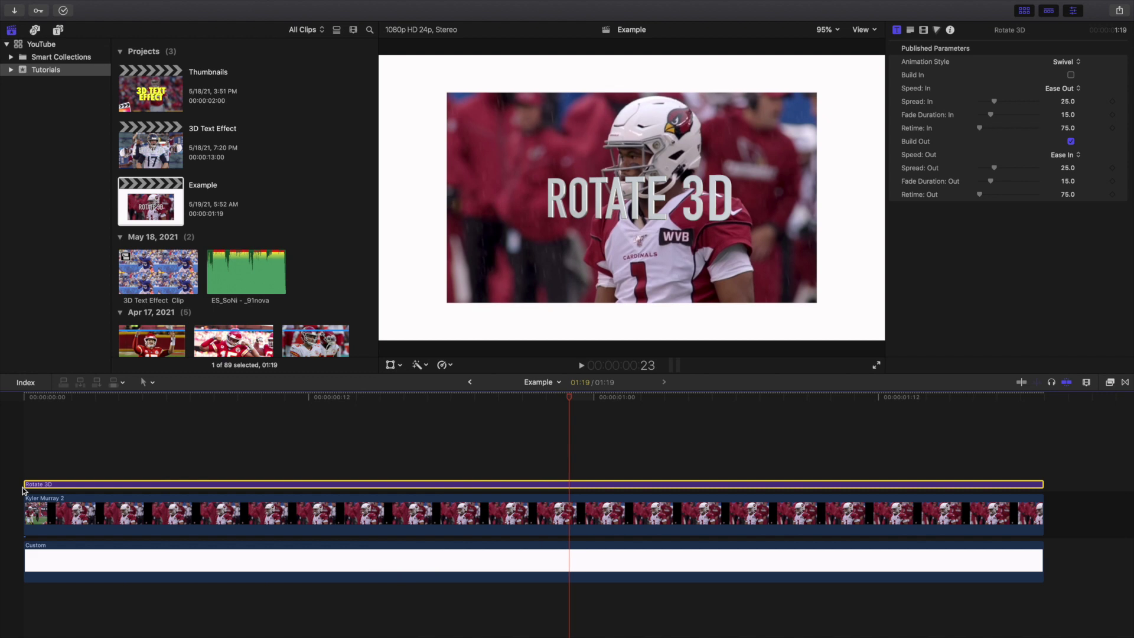
{"action": "left_click", "coordinate": [23, 490]}
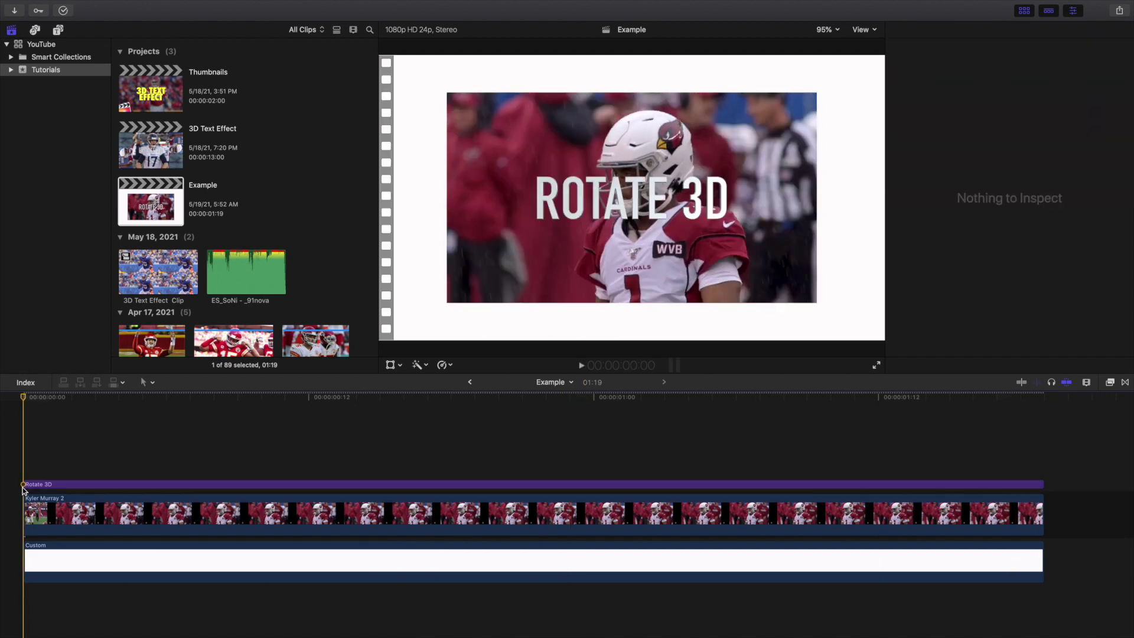
{"action": "key", "text": "space"}
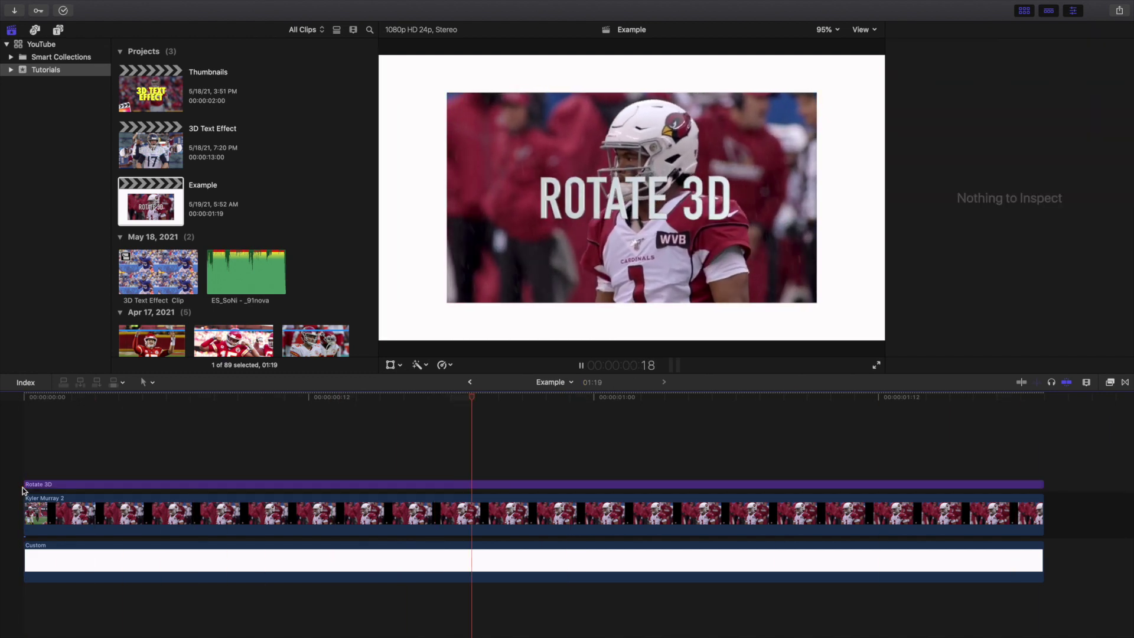
{"action": "key", "text": "space"}
{"action": "left_click", "coordinate": [23, 489]}
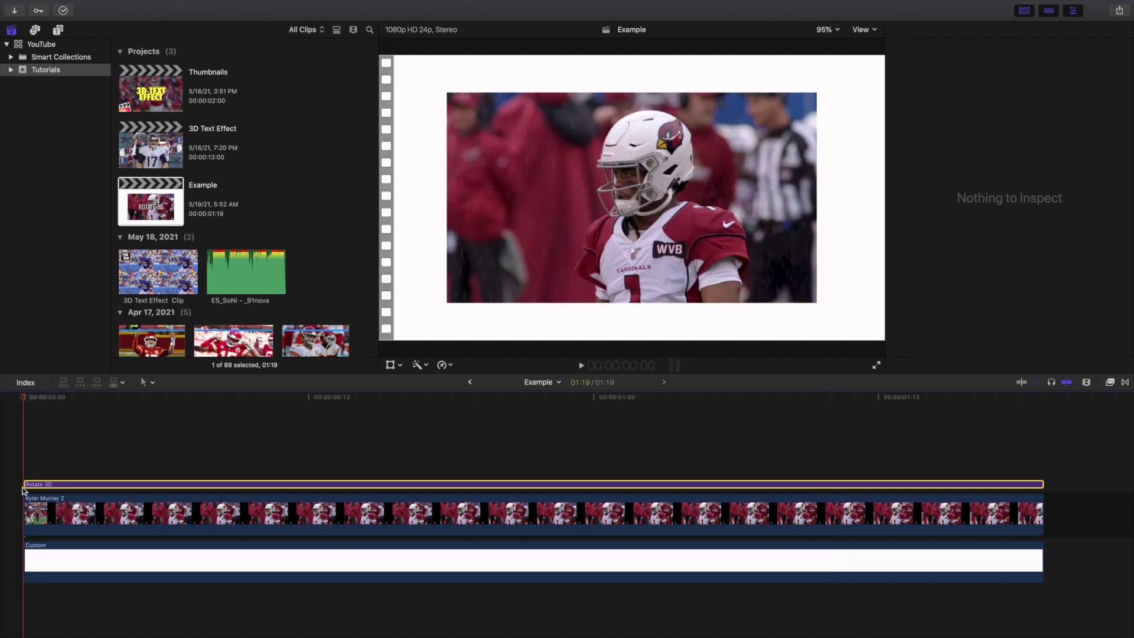
{"action": "left_click", "coordinate": [26, 484]}
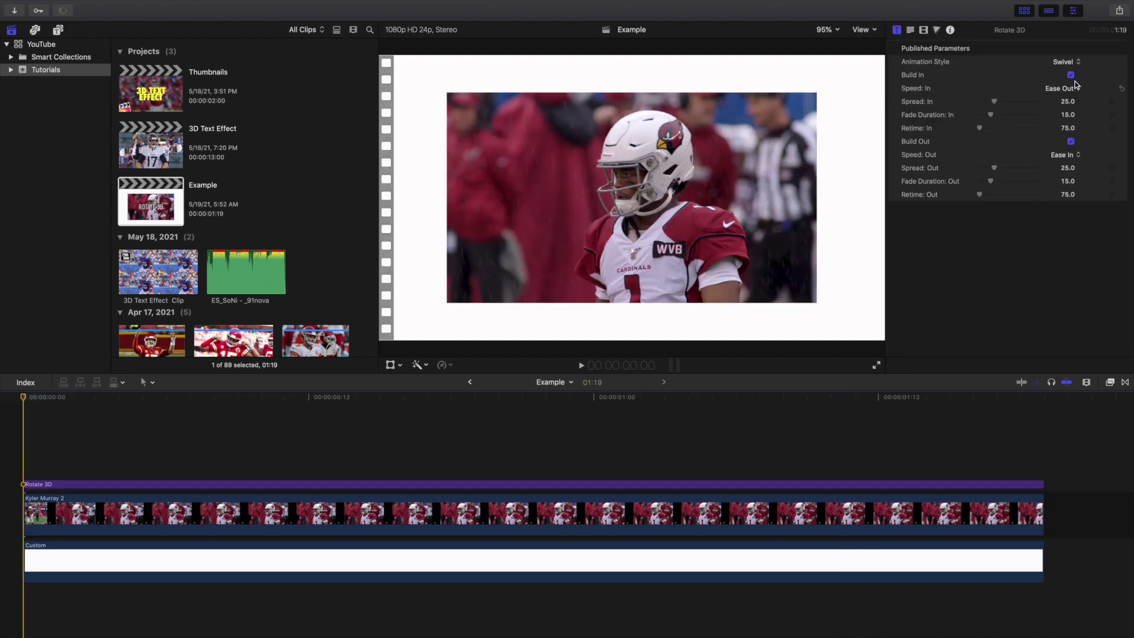
Step: Turn off Build In and preview the Roll animation style
{"action": "left_click", "coordinate": [1071, 75]}
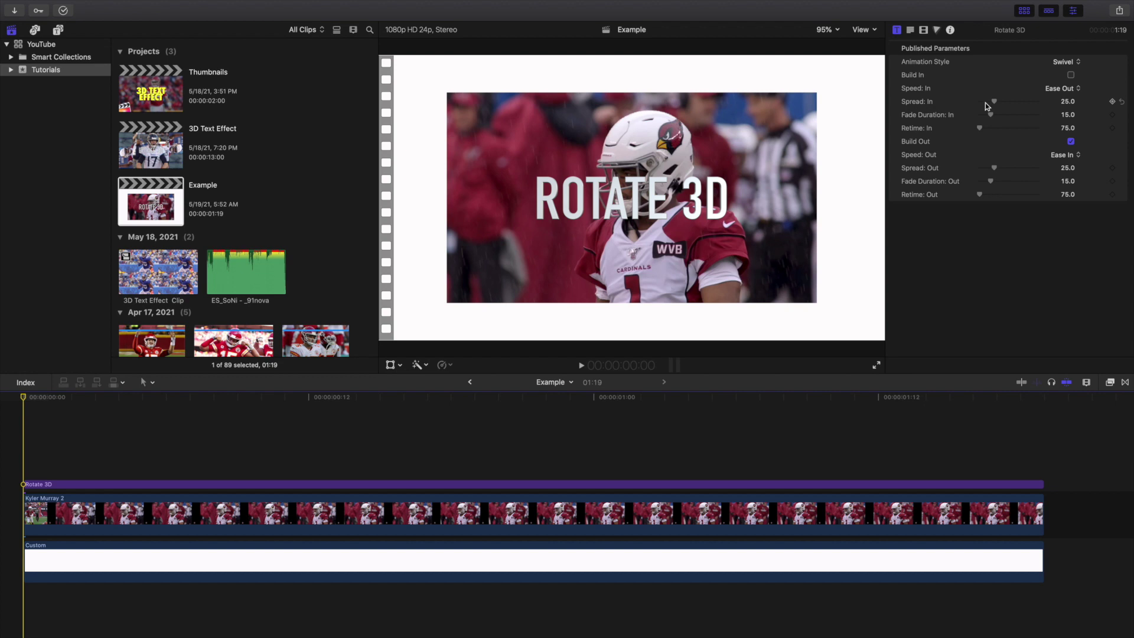
{"action": "left_click", "coordinate": [1066, 62]}
{"action": "left_click", "coordinate": [1067, 73]}
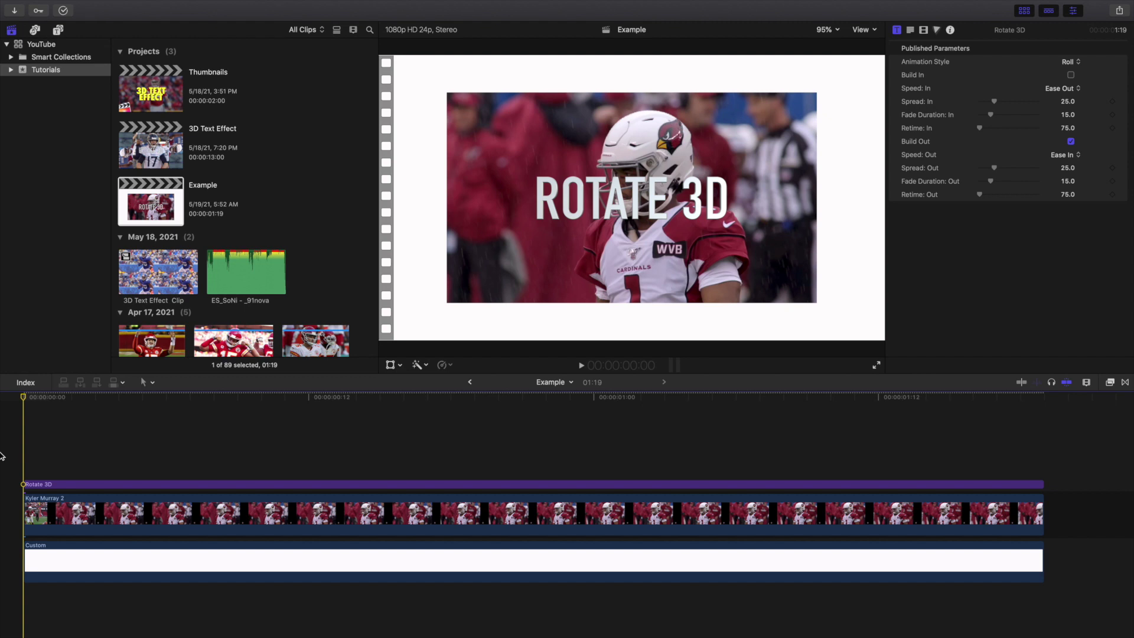
{"action": "key", "text": "space"}
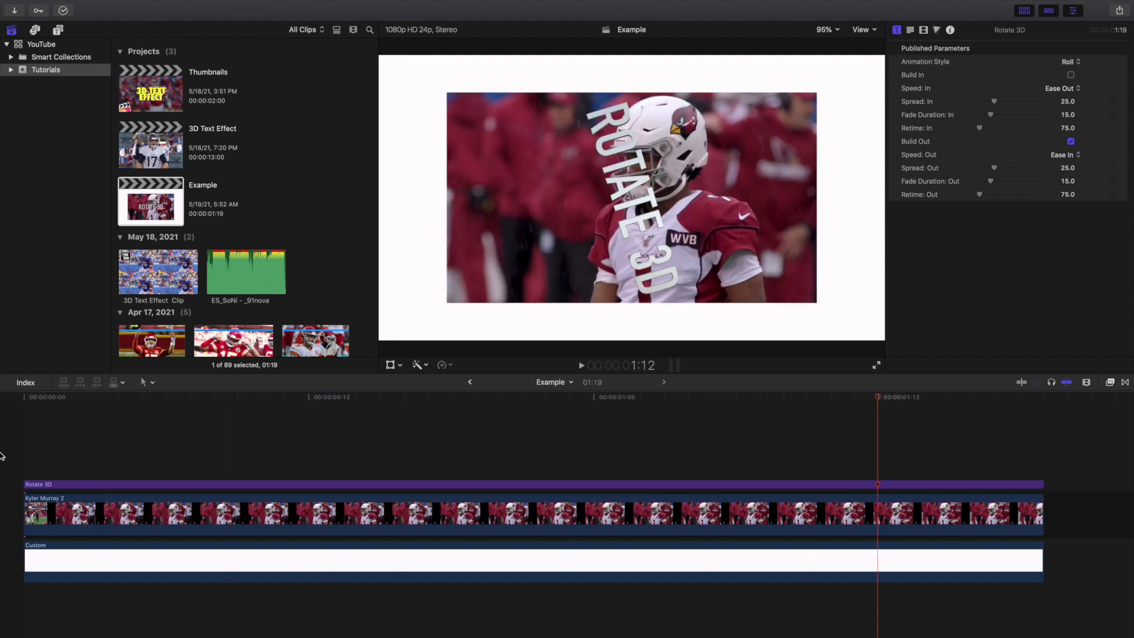
{"action": "key", "text": "Home"}
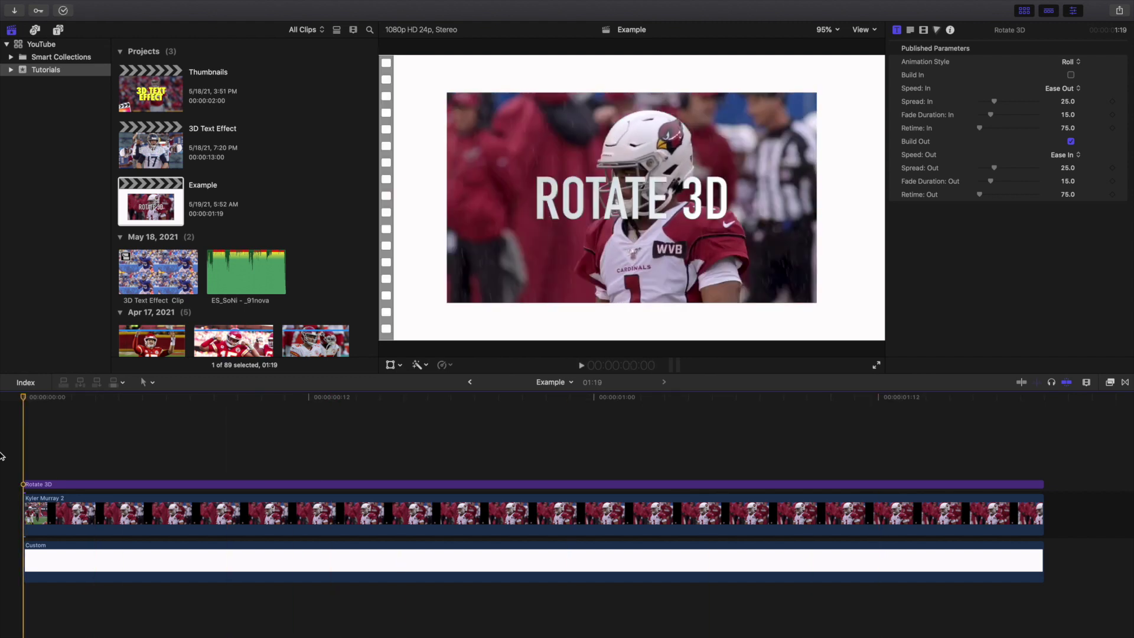
Step: Switch the animation style to Cascade and preview it twice
{"action": "left_click", "coordinate": [1070, 63]}
{"action": "left_click", "coordinate": [1074, 74]}
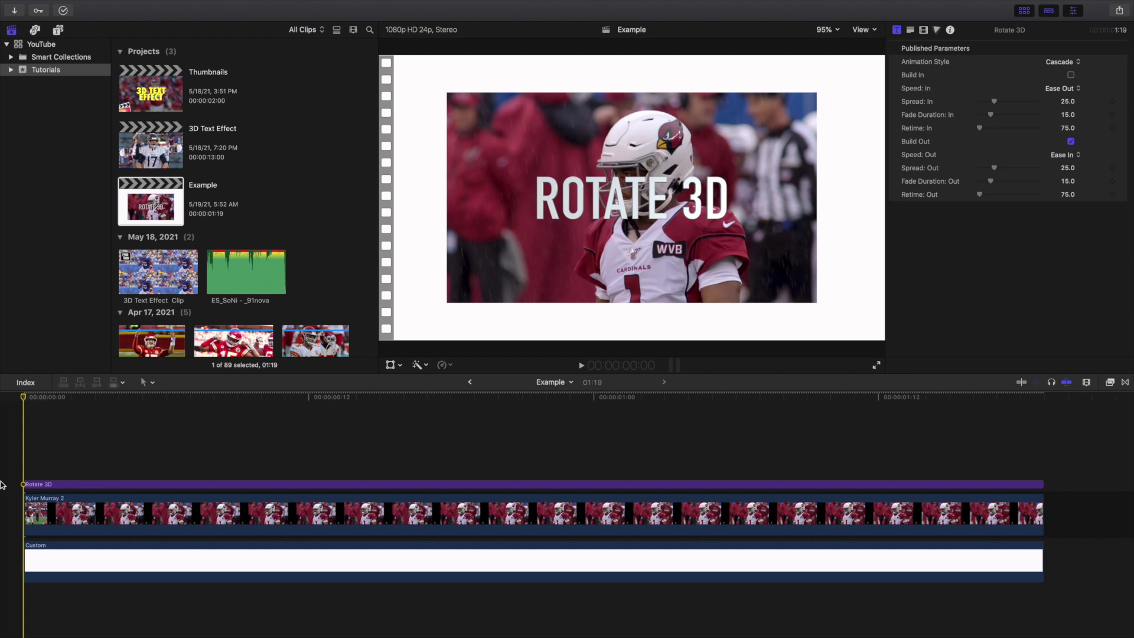
{"action": "key", "text": "space"}
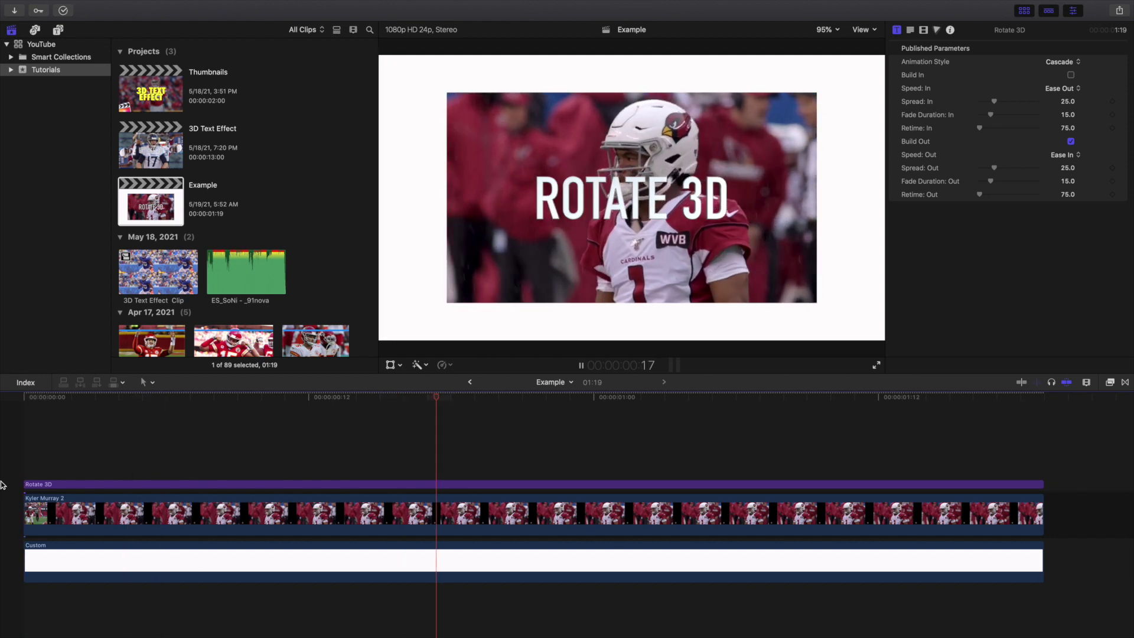
{"action": "key", "text": "Home"}
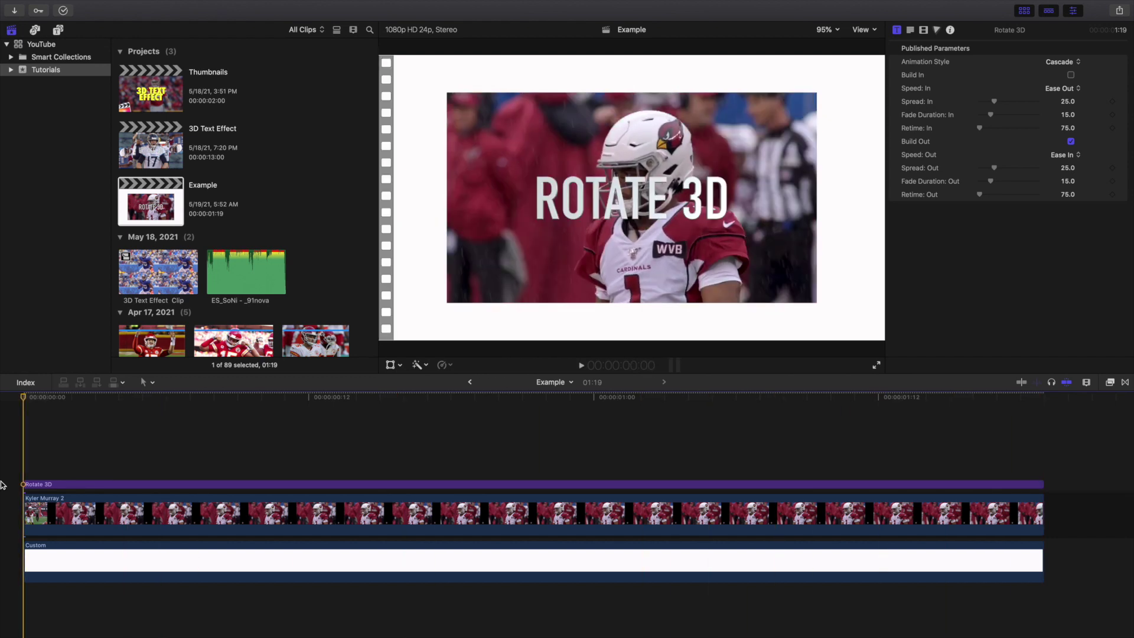
{"action": "key", "text": "space"}
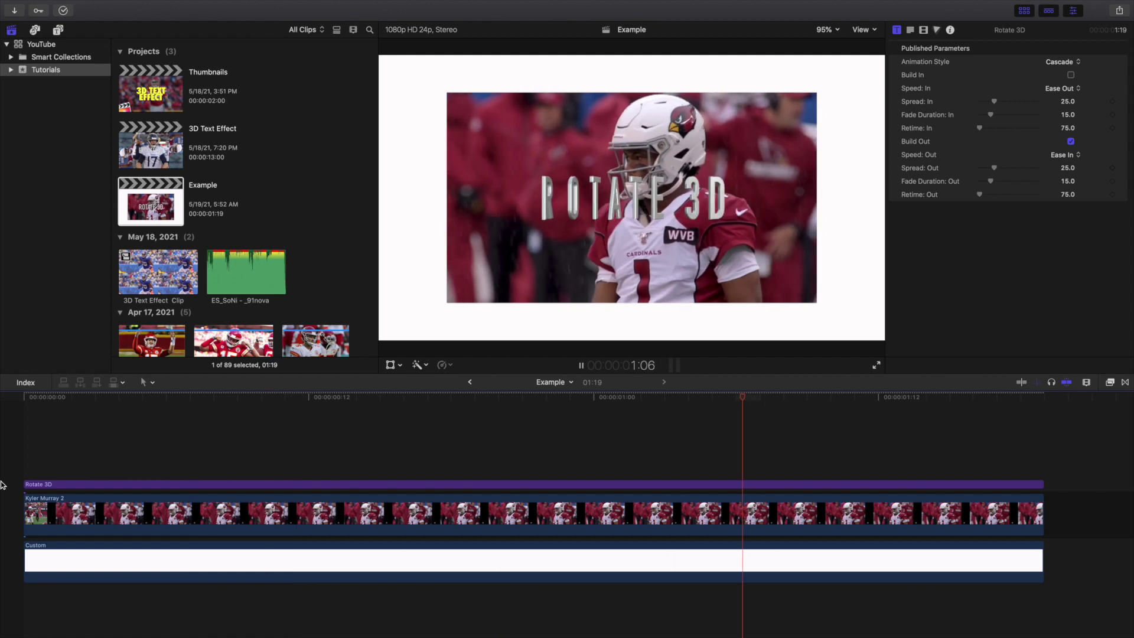
{"action": "key", "text": "space"}
Step: Re-enable Build In, replay the title, and set Animation Style to Swivel
{"action": "left_click", "coordinate": [1071, 75]}
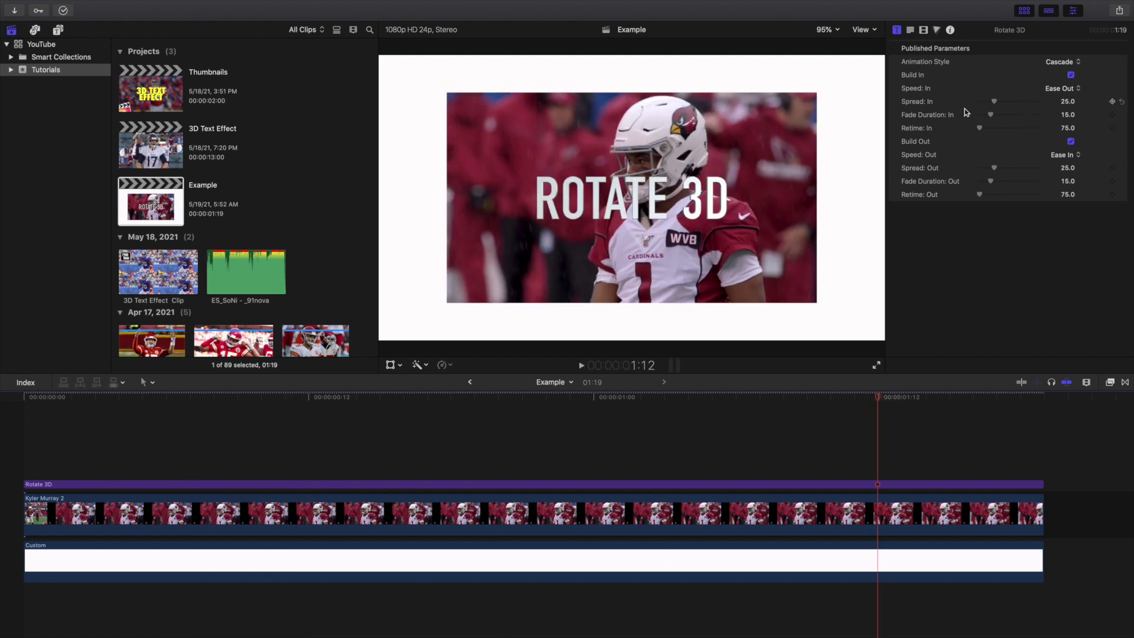
{"action": "key", "text": "Home"}
{"action": "key", "text": "space"}
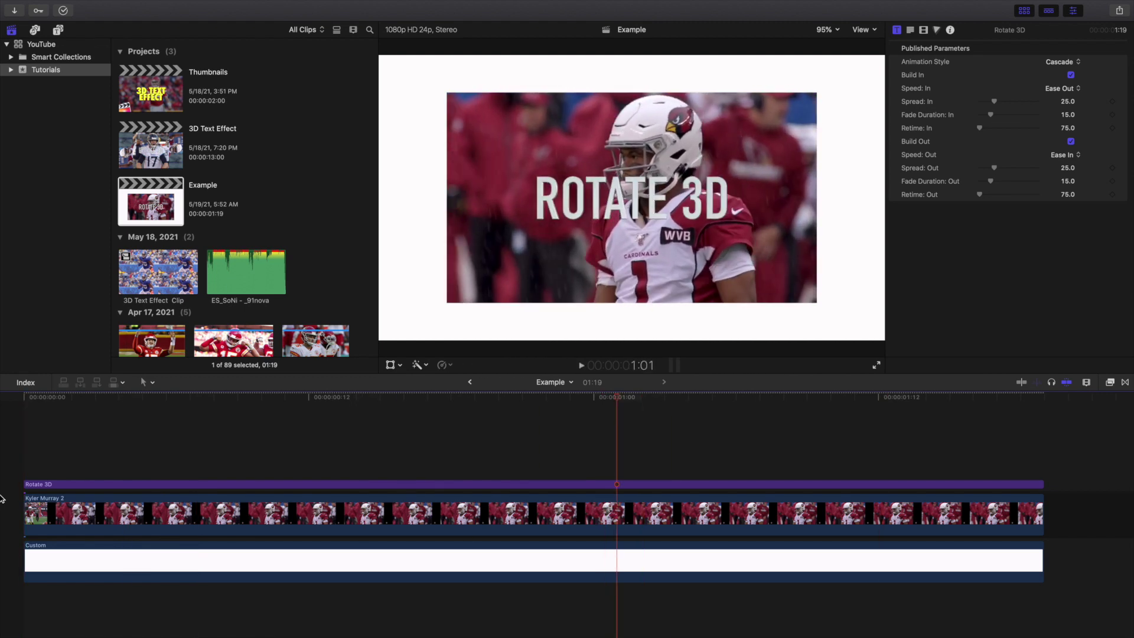
{"action": "key", "text": "space"}
{"action": "key", "text": "Home"}
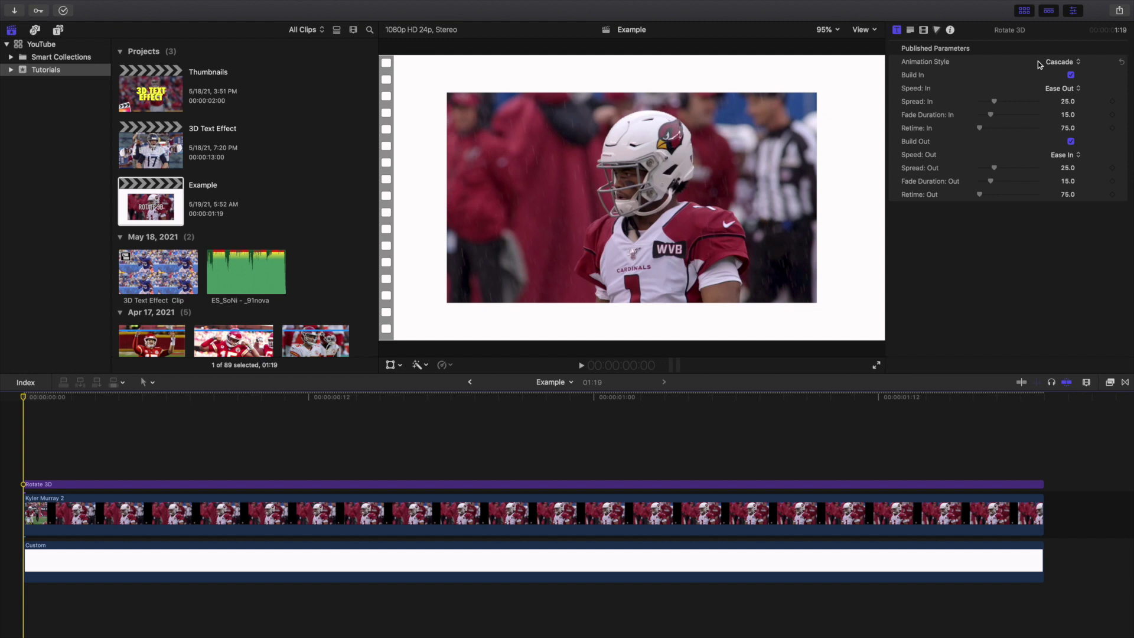
{"action": "left_click", "coordinate": [1060, 62]}
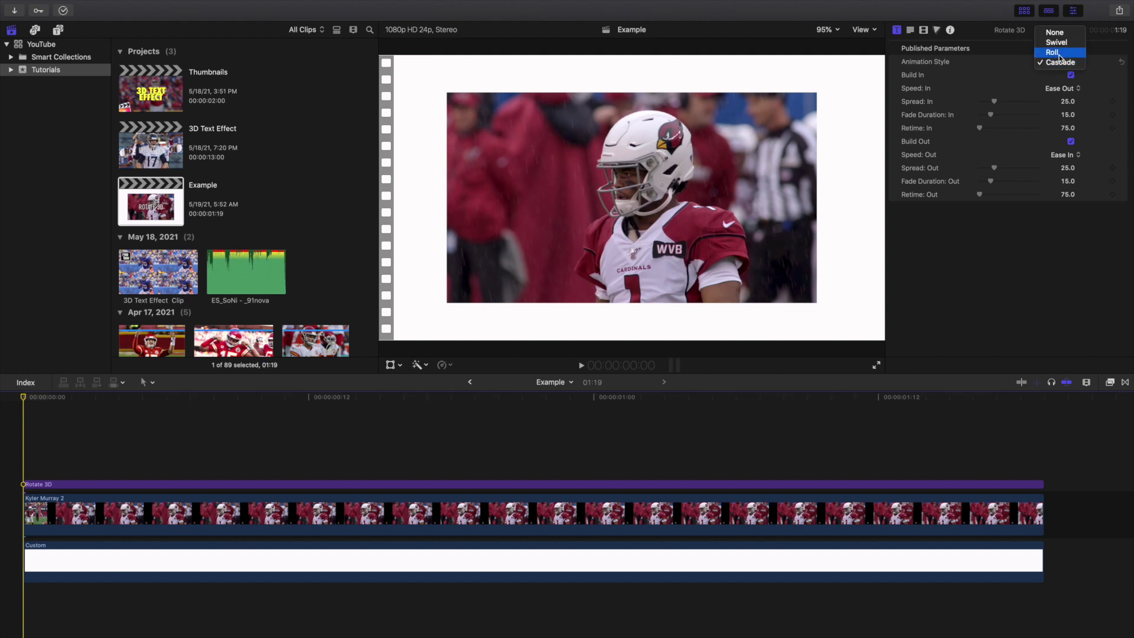
{"action": "left_click", "coordinate": [1055, 43]}
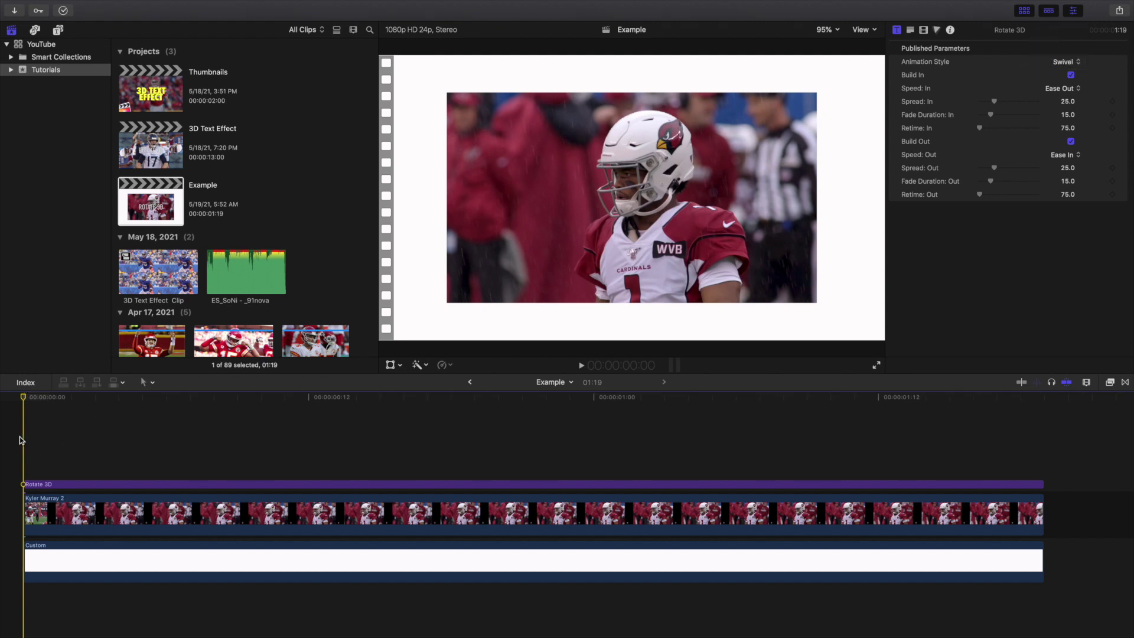
Step: Preview the swivel title animation, playing it backward and forward with J and L
{"action": "key", "text": "space"}
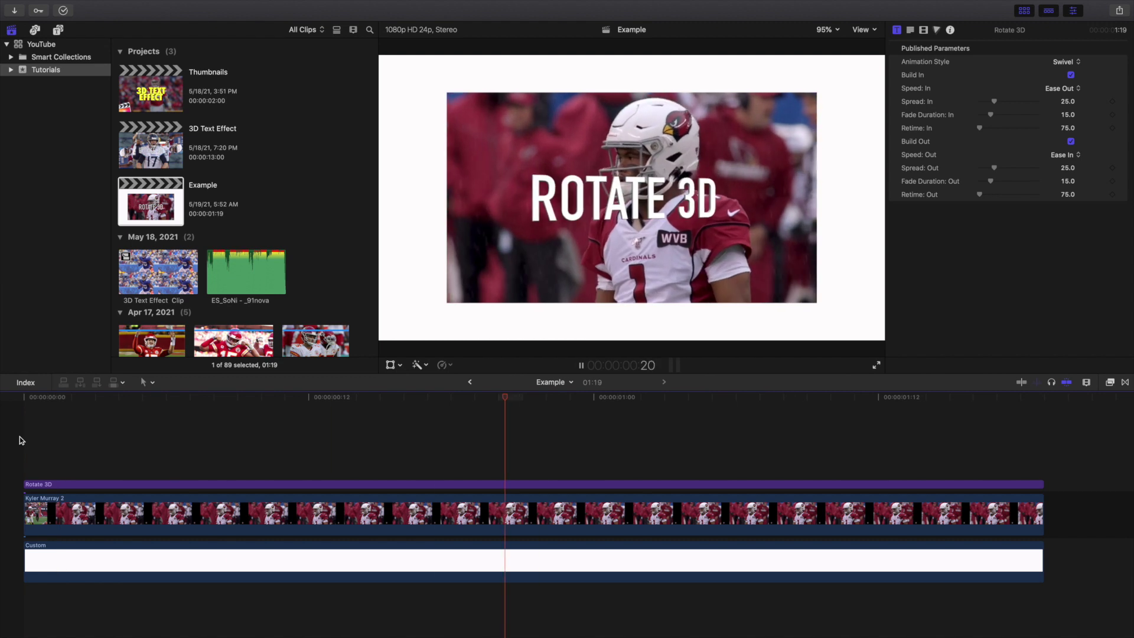
{"action": "left_click", "coordinate": [19, 437]}
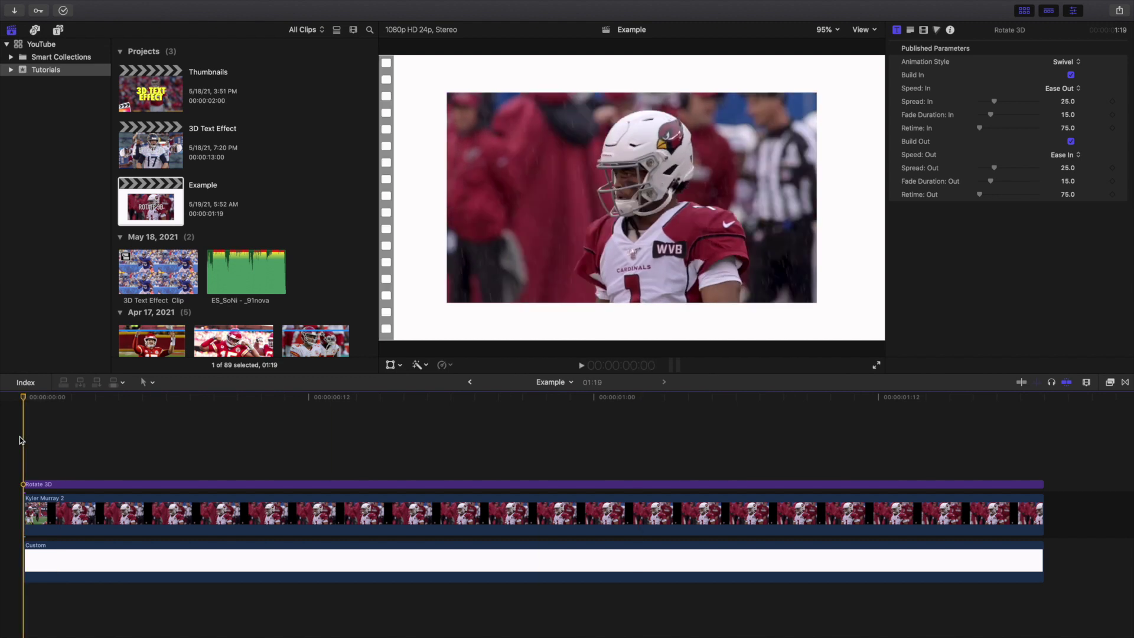
{"action": "key", "text": "space"}
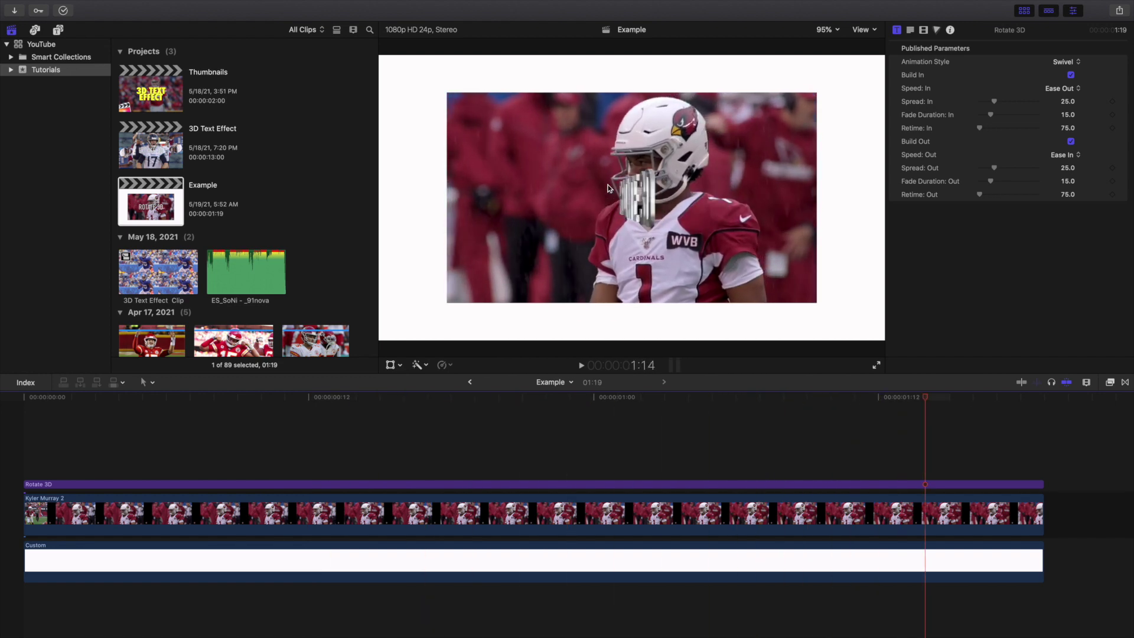
{"action": "key", "text": "j"}
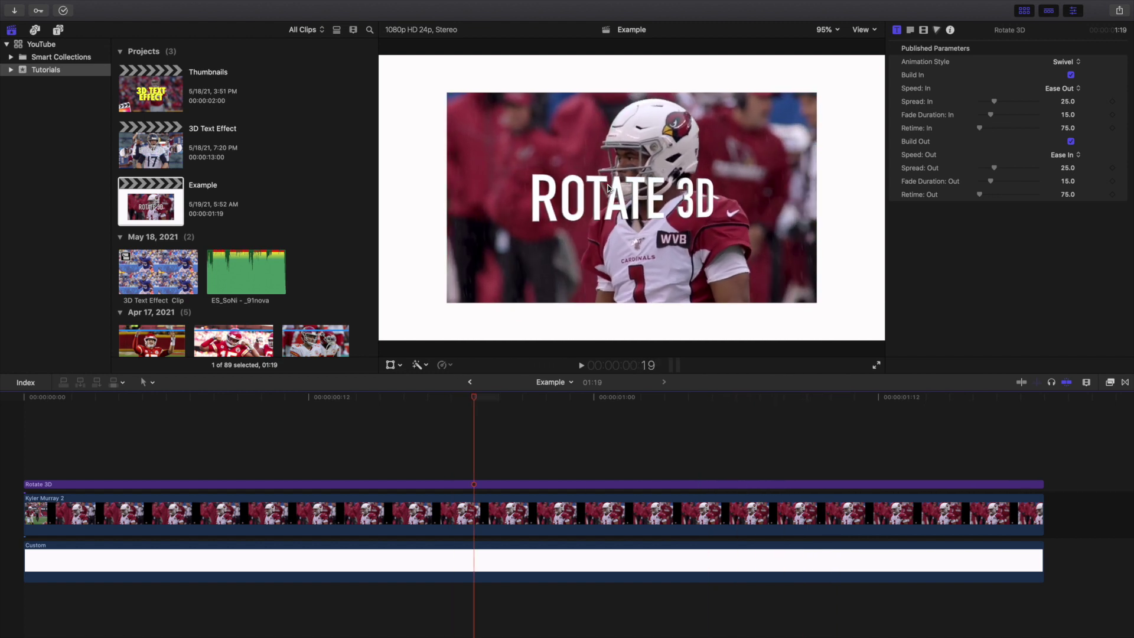
{"action": "key", "text": "l"}
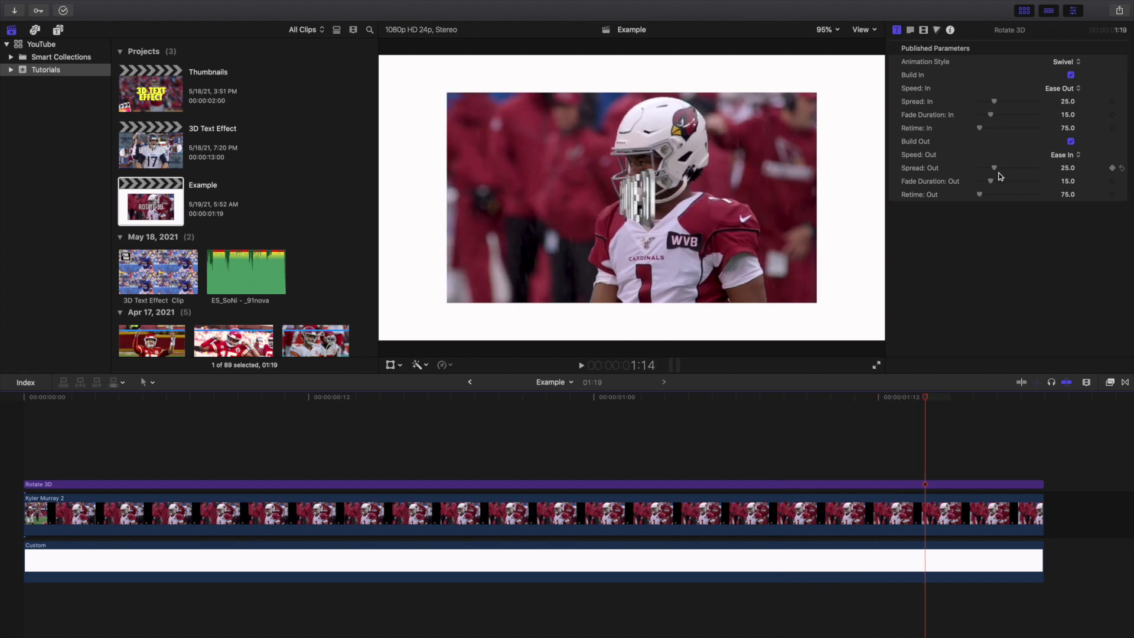
Step: Set Spread: Out and Fade Duration: Out to 0 and replay the exit
{"action": "left_click_drag", "start_coordinate": [995, 173], "coordinate": [992, 170]}
{"action": "left_click_drag", "start_coordinate": [990, 181], "coordinate": [957, 182]}
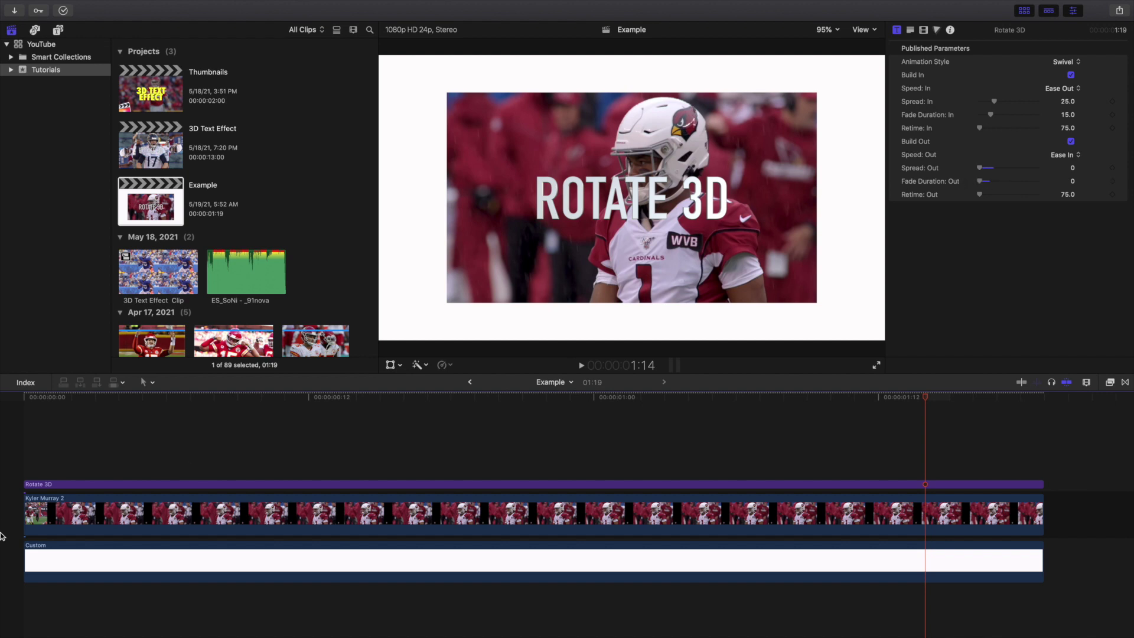
{"action": "key", "text": "Home"}
{"action": "key", "text": "space"}
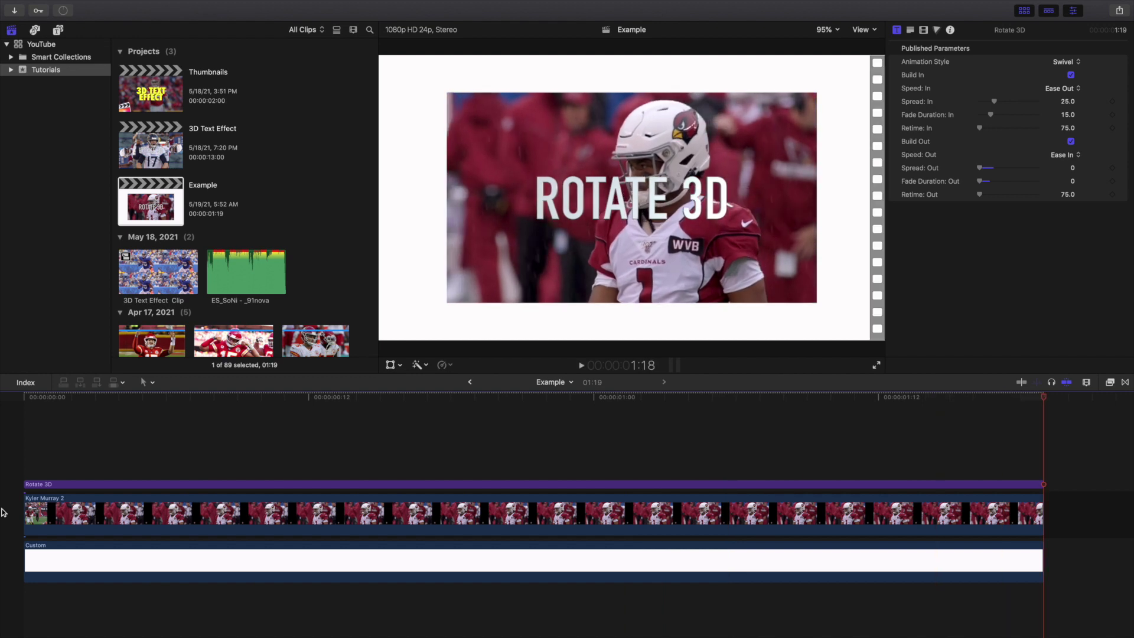
{"action": "key", "text": "Home"}
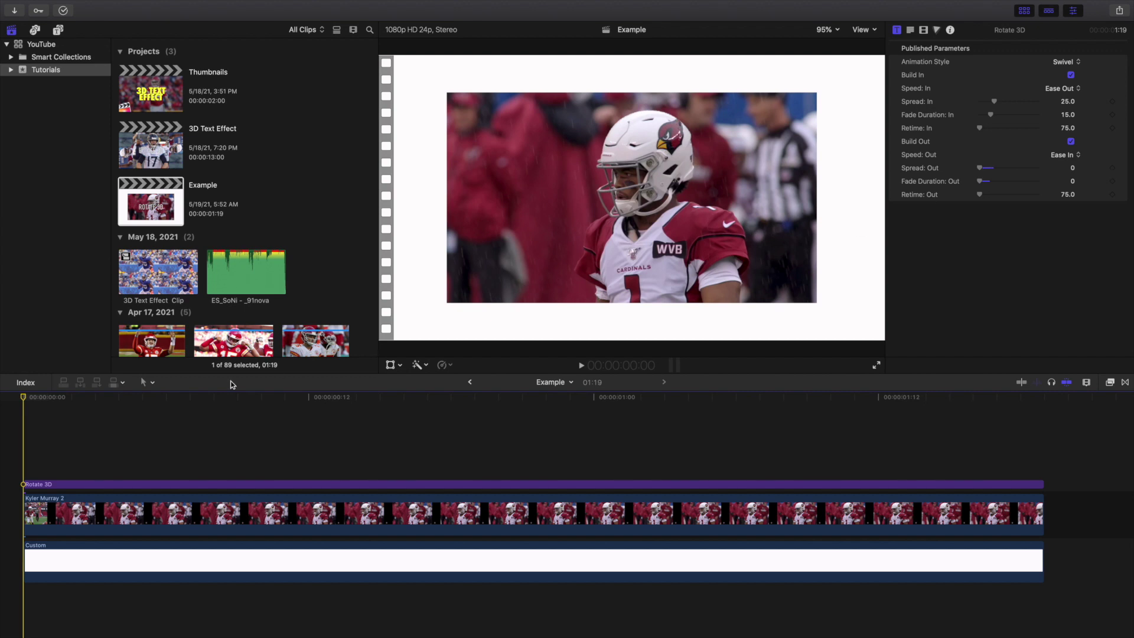
Step: Replay the project and park on the 1:02 frame showing the title
{"action": "key", "text": "space"}
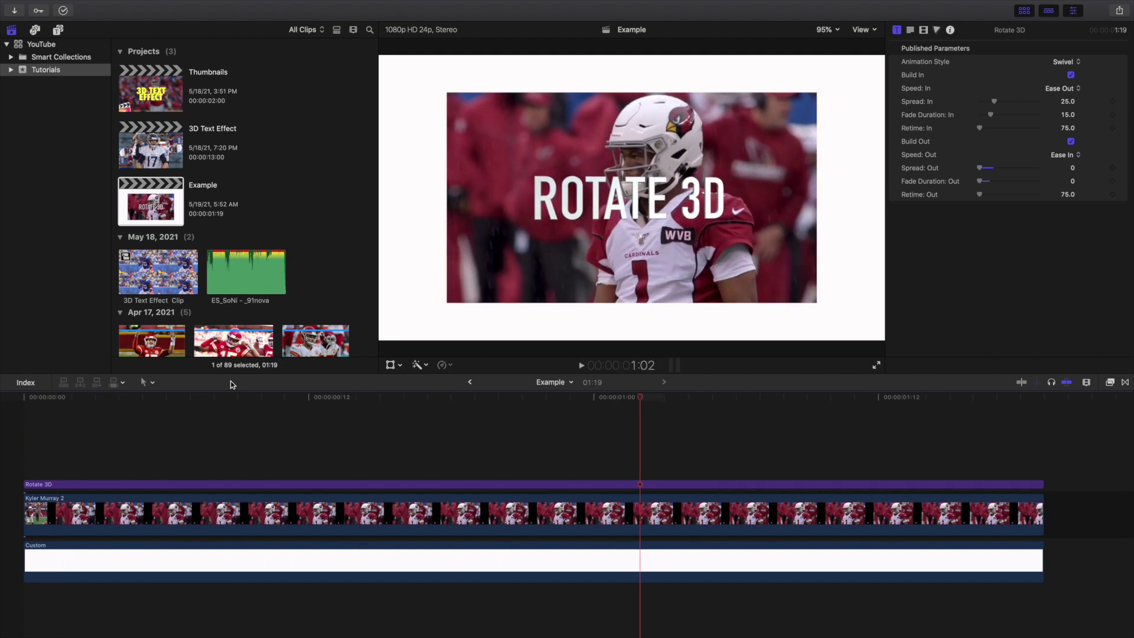
{"action": "left_click", "coordinate": [21, 444]}
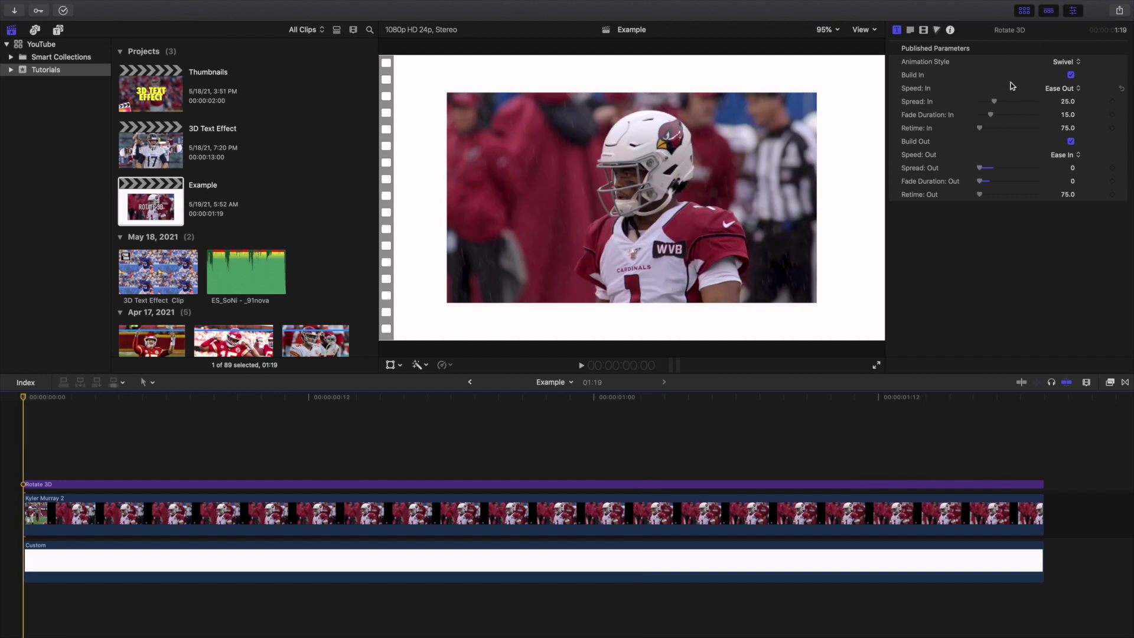
{"action": "left_click", "coordinate": [425, 435]}
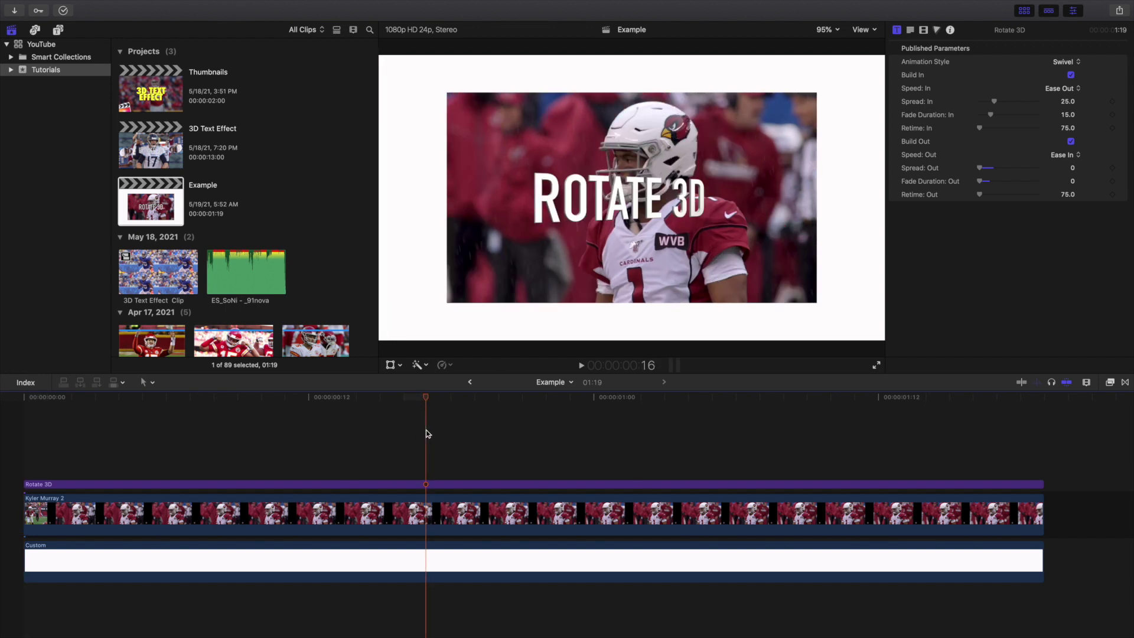
{"action": "left_click", "coordinate": [654, 429]}
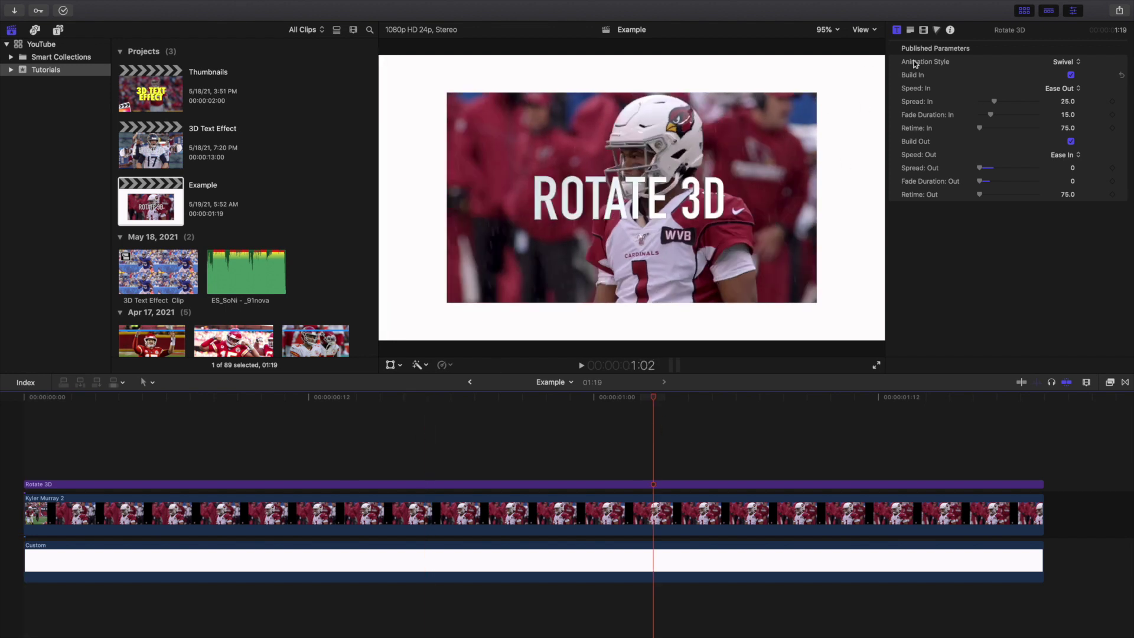
Step: Replace the title text 'ROTATE 3D' with '3D TEXT' in the Text inspector
{"action": "left_click", "coordinate": [910, 30]}
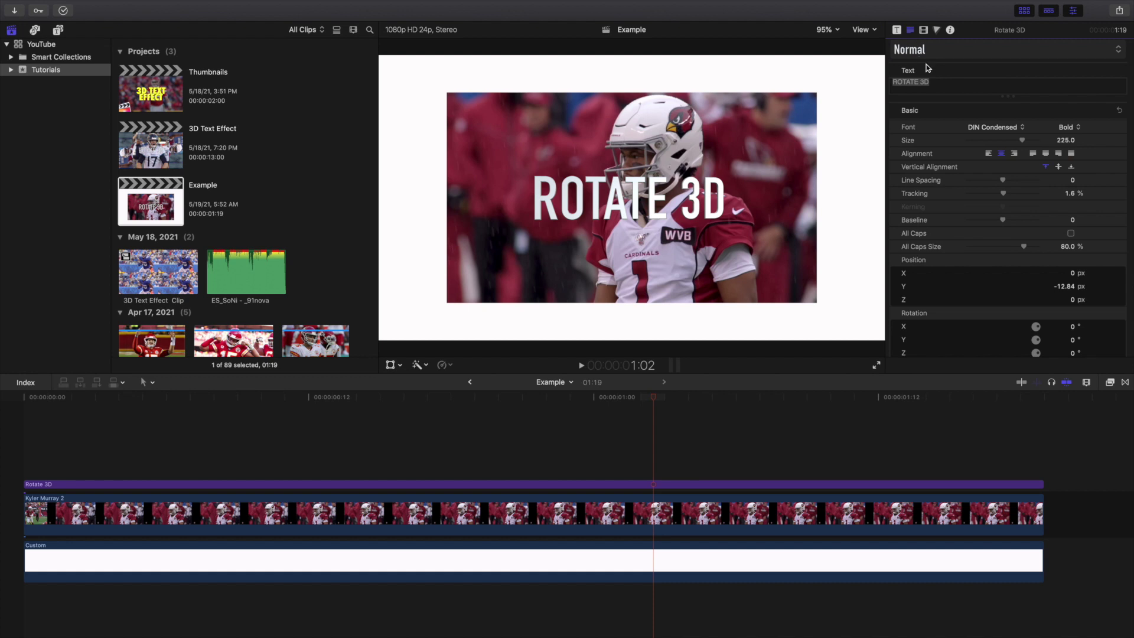
{"action": "left_click", "coordinate": [947, 82]}
{"action": "key", "text": "super+a"}
{"action": "key", "text": "BackSpace"}
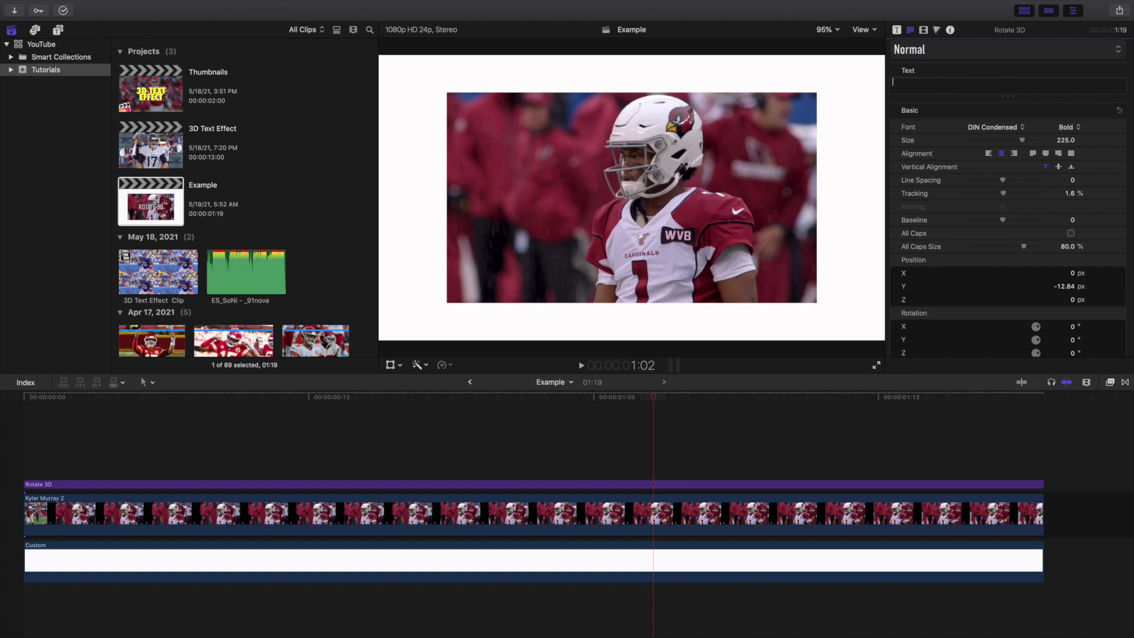
{"action": "type", "text": "3D"}
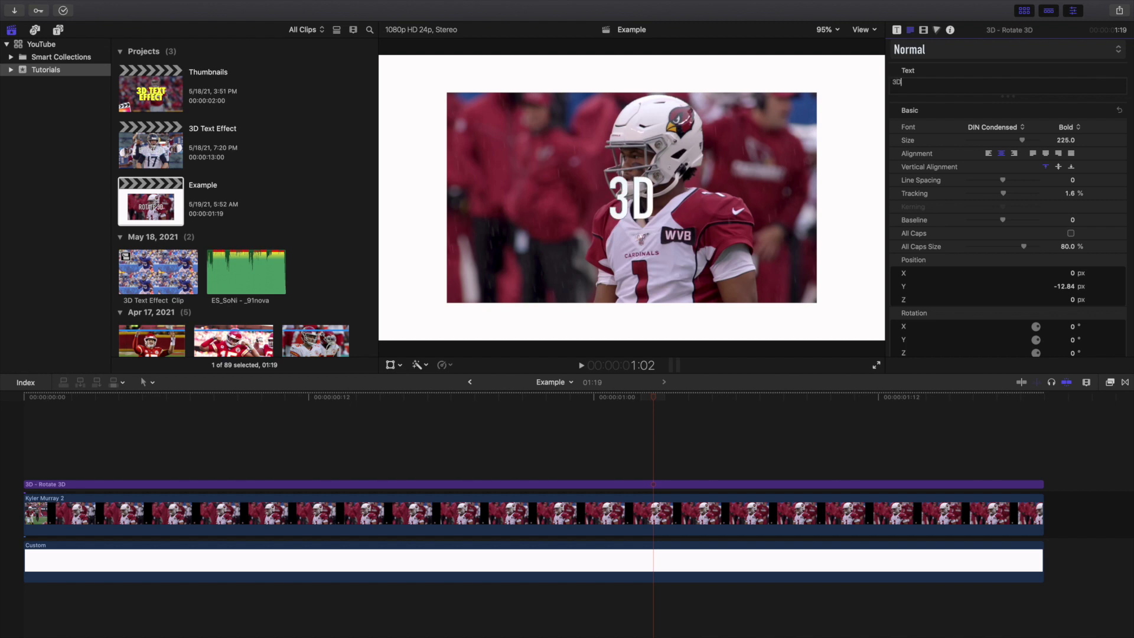
{"action": "type", "text": " TEXT"}
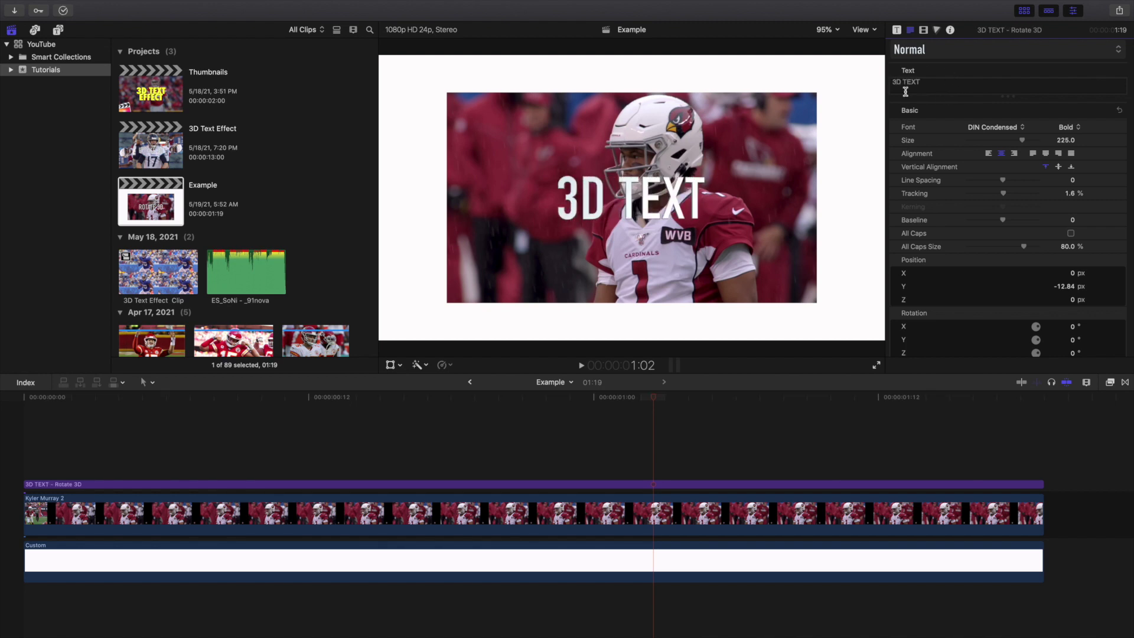
Step: Set the title font to Futura with Bold weight
{"action": "left_click", "coordinate": [987, 128]}
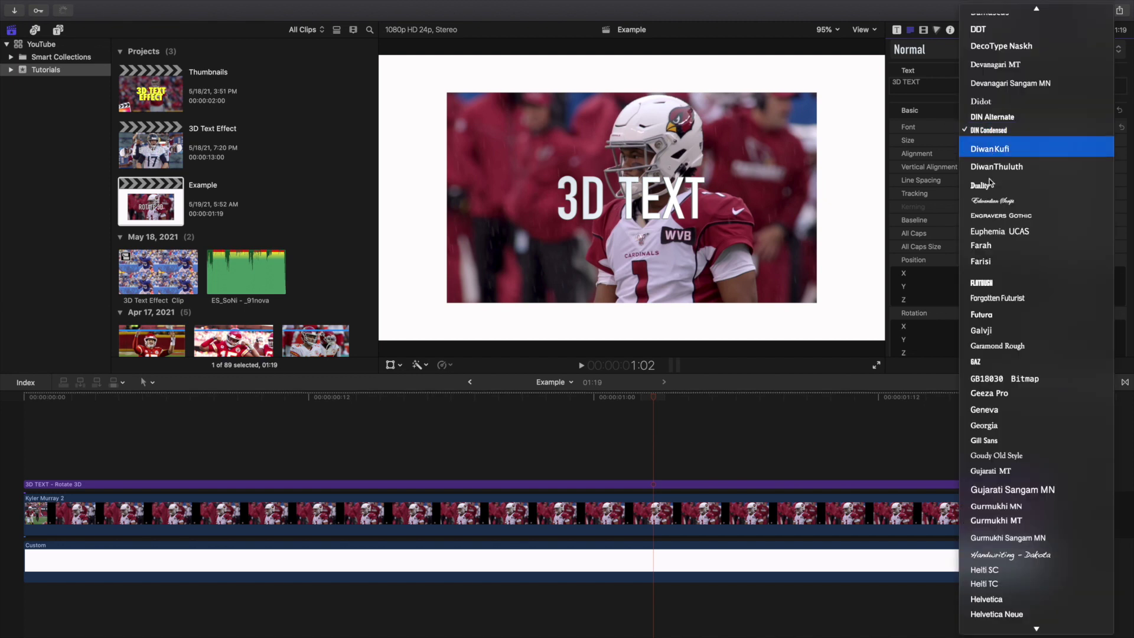
{"action": "left_click", "coordinate": [997, 307]}
{"action": "left_click", "coordinate": [1057, 126]}
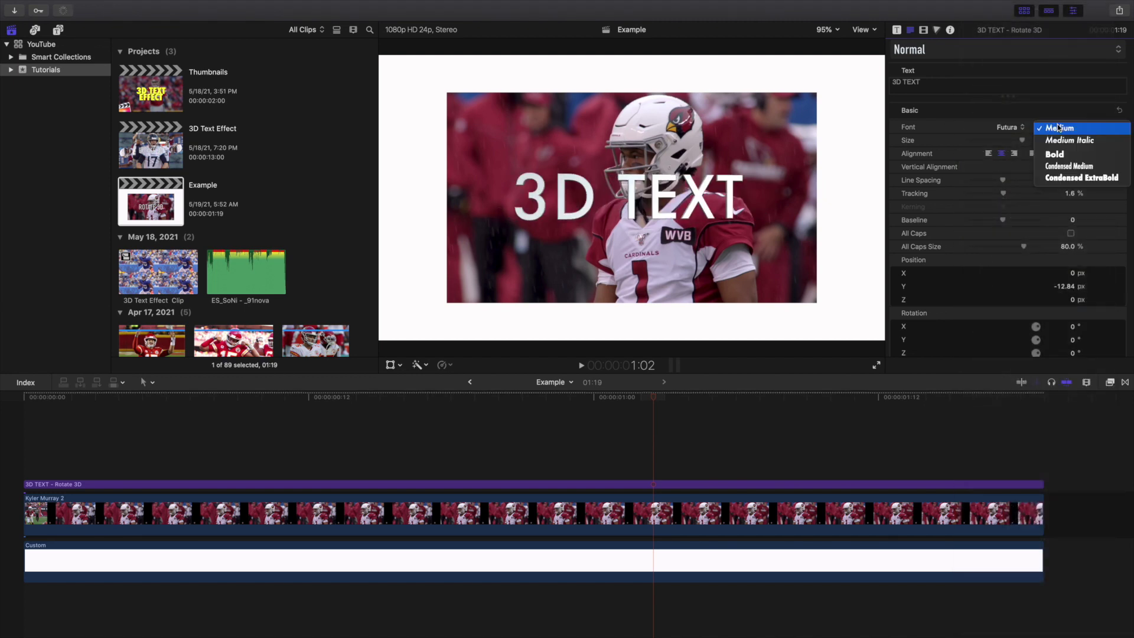
{"action": "left_click", "coordinate": [1055, 155]}
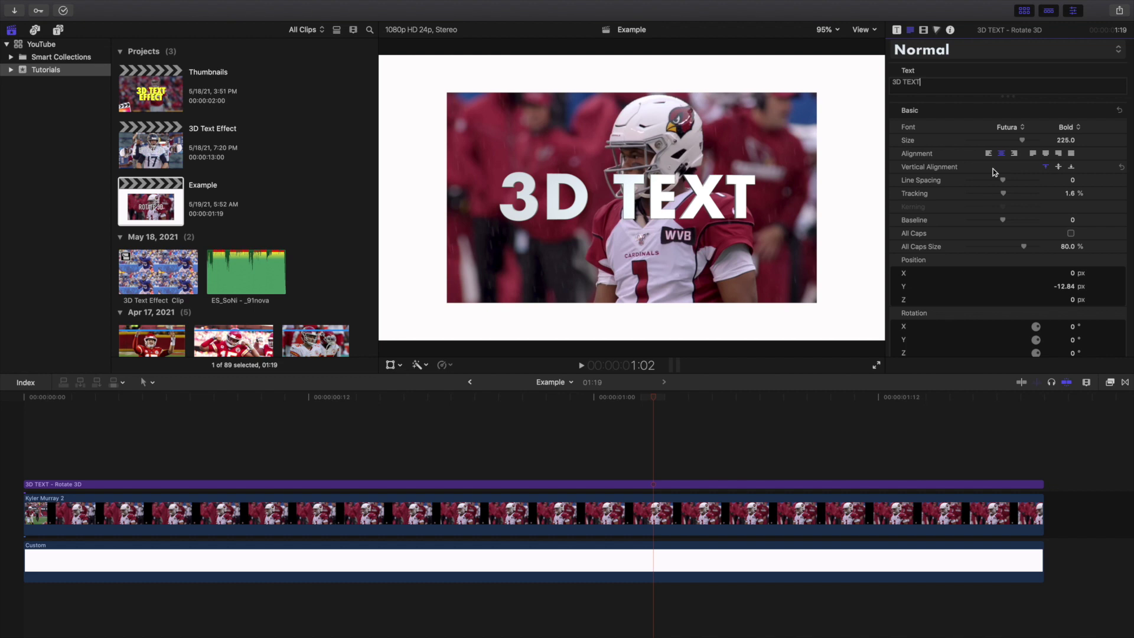
Step: Deepen the 3D letters, finally entering a Depth value of 50
{"action": "scroll", "coordinate": [995, 172], "scroll_direction": "down", "scroll_amount": 10}
{"action": "scroll", "coordinate": [994, 172], "scroll_direction": "down", "scroll_amount": 4}
{"action": "mouse_move", "coordinate": [915, 122]}
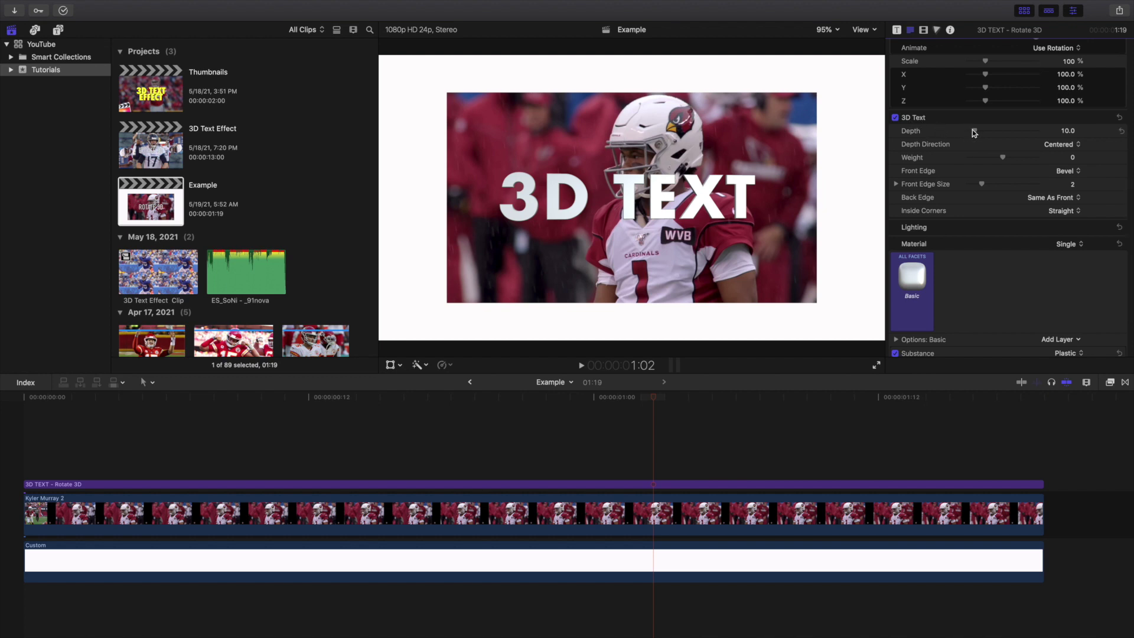
{"action": "left_click_drag", "start_coordinate": [974, 131], "coordinate": [989, 132]}
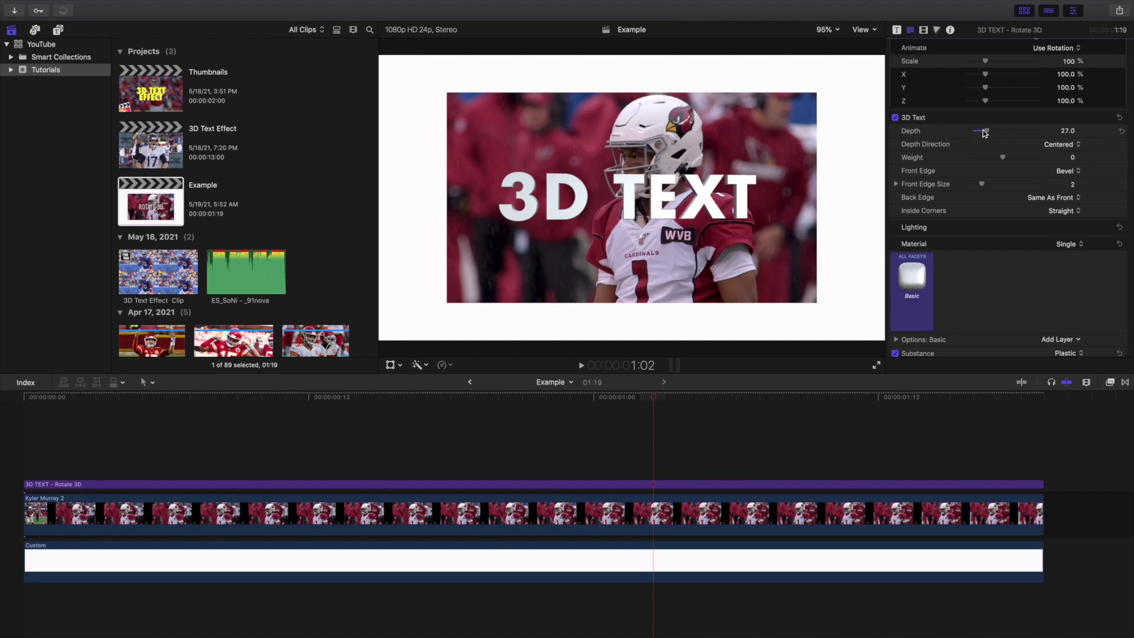
{"action": "left_click", "coordinate": [490, 457]}
{"action": "left_click", "coordinate": [324, 459]}
{"action": "left_click", "coordinate": [297, 460]}
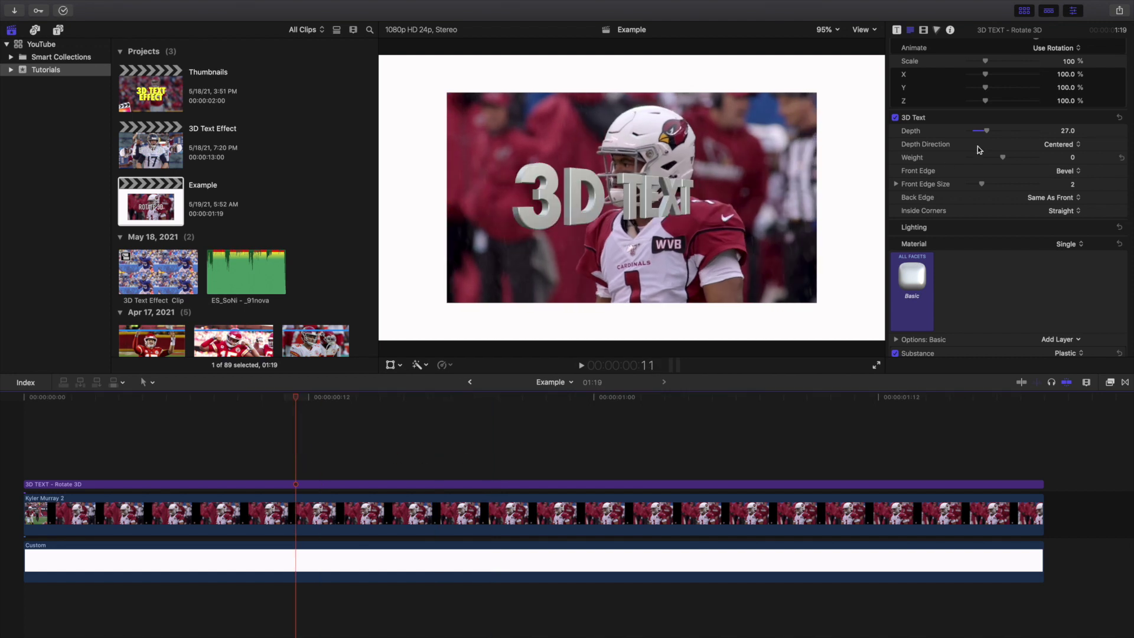
{"action": "mouse_move", "coordinate": [989, 132]}
{"action": "left_mouse_down"}
{"action": "mouse_move", "coordinate": [1040, 136]}
{"action": "mouse_move", "coordinate": [1006, 139]}
{"action": "left_mouse_up"}
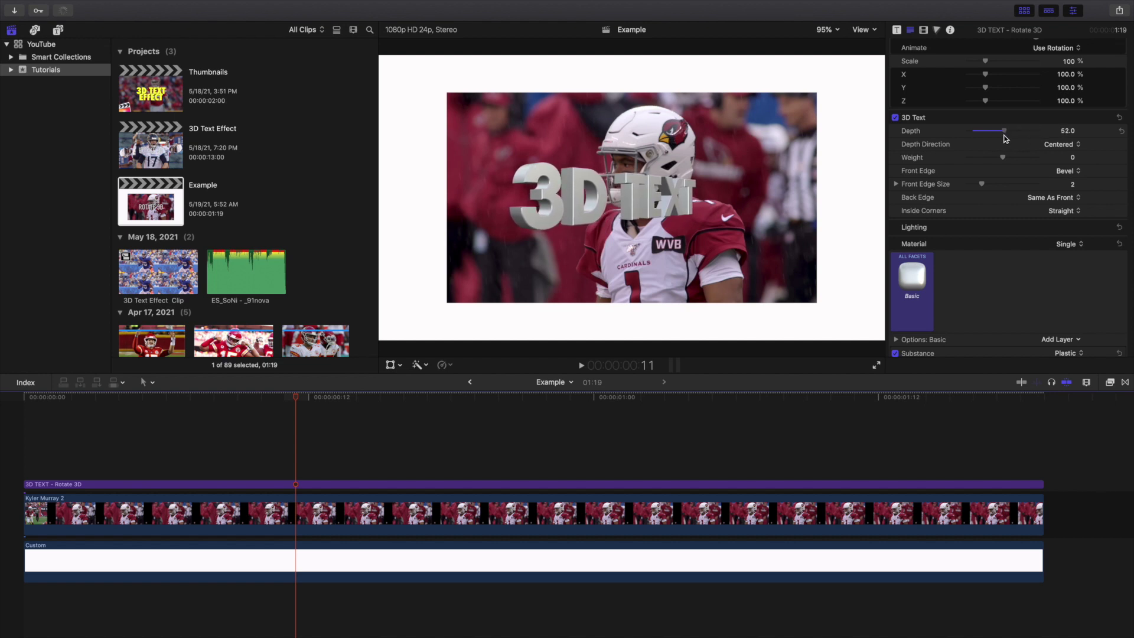
{"action": "left_click", "coordinate": [1067, 130]}
{"action": "type", "text": "50"}
{"action": "key", "text": "Return"}
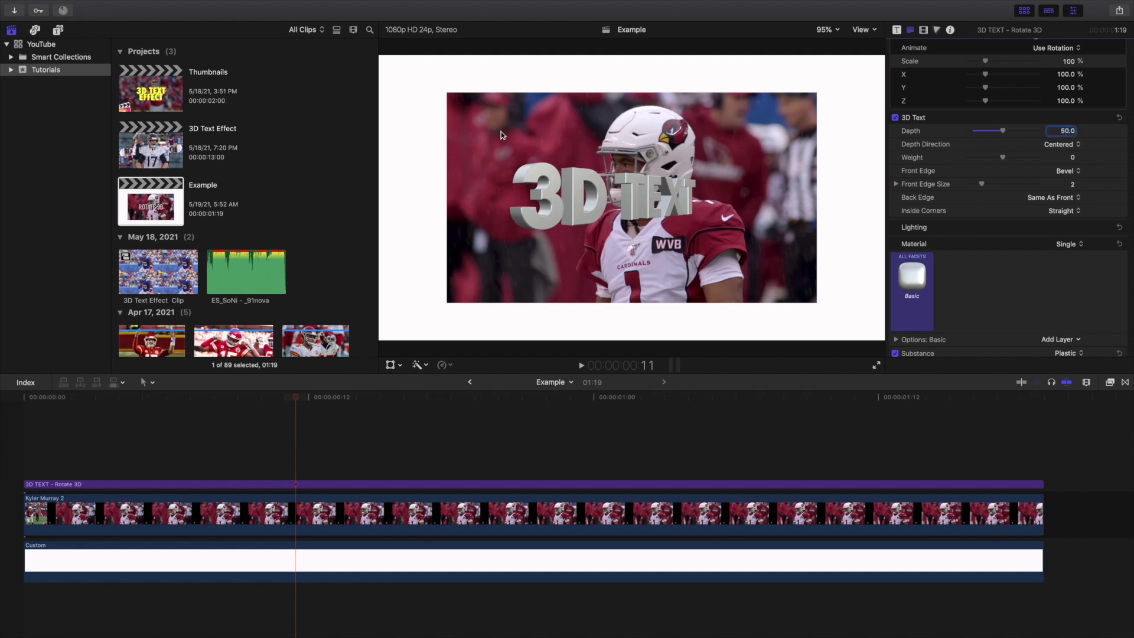
Step: Try a heavier weight, undo it, and keep a Bevel front edge of size 2
{"action": "left_click_drag", "start_coordinate": [1002, 157], "coordinate": [1036, 160]}
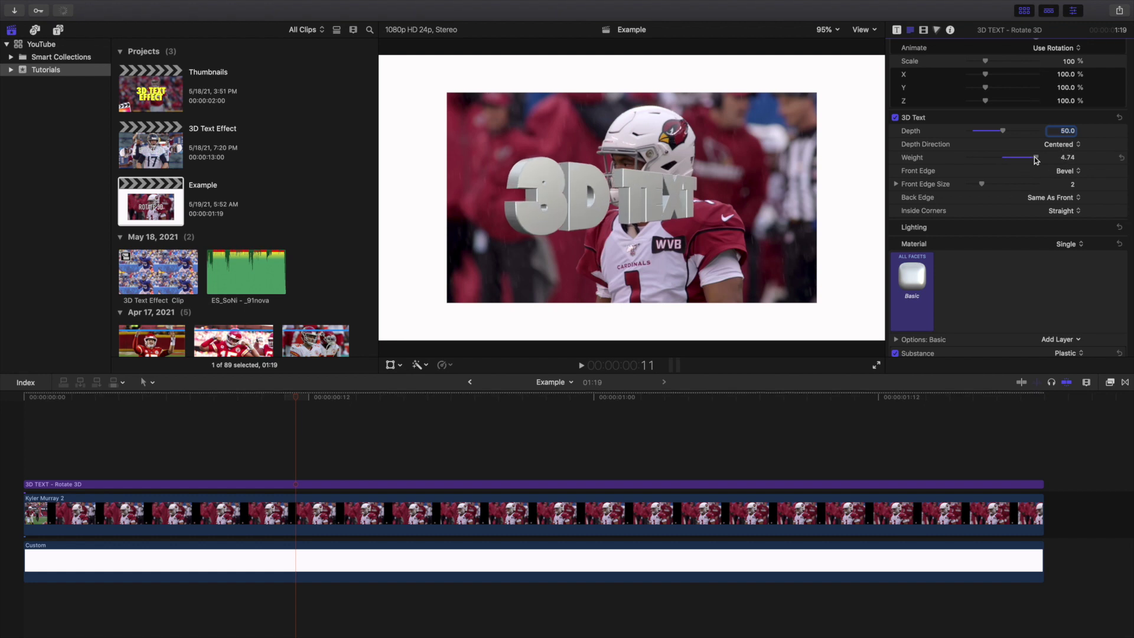
{"action": "key", "text": "super+z"}
{"action": "left_click", "coordinate": [1065, 172]}
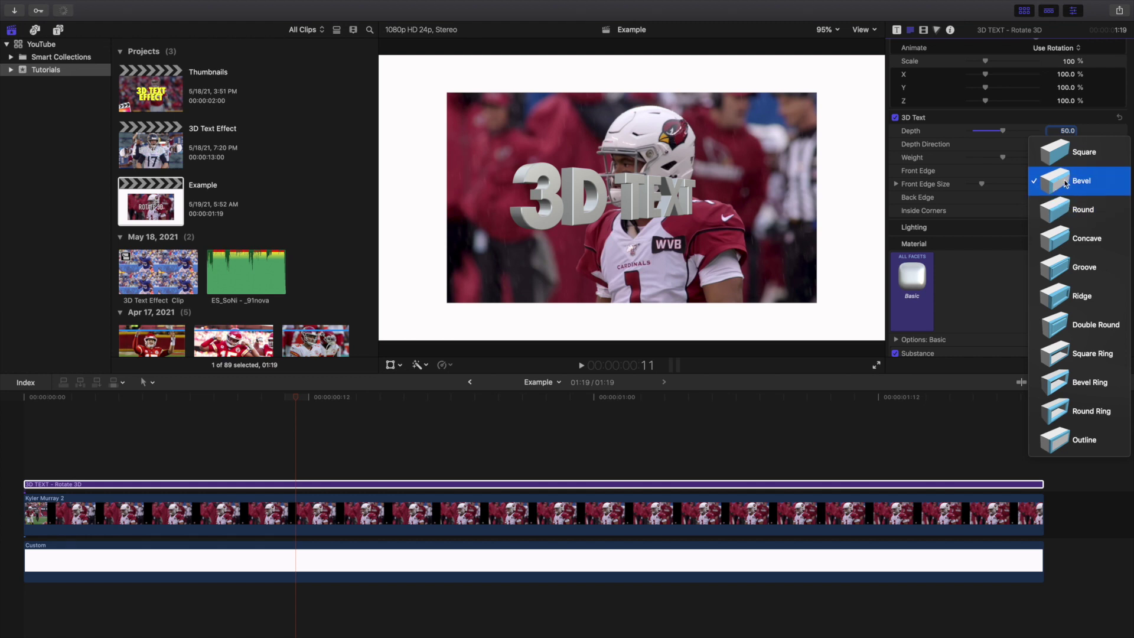
{"action": "left_click", "coordinate": [1065, 180]}
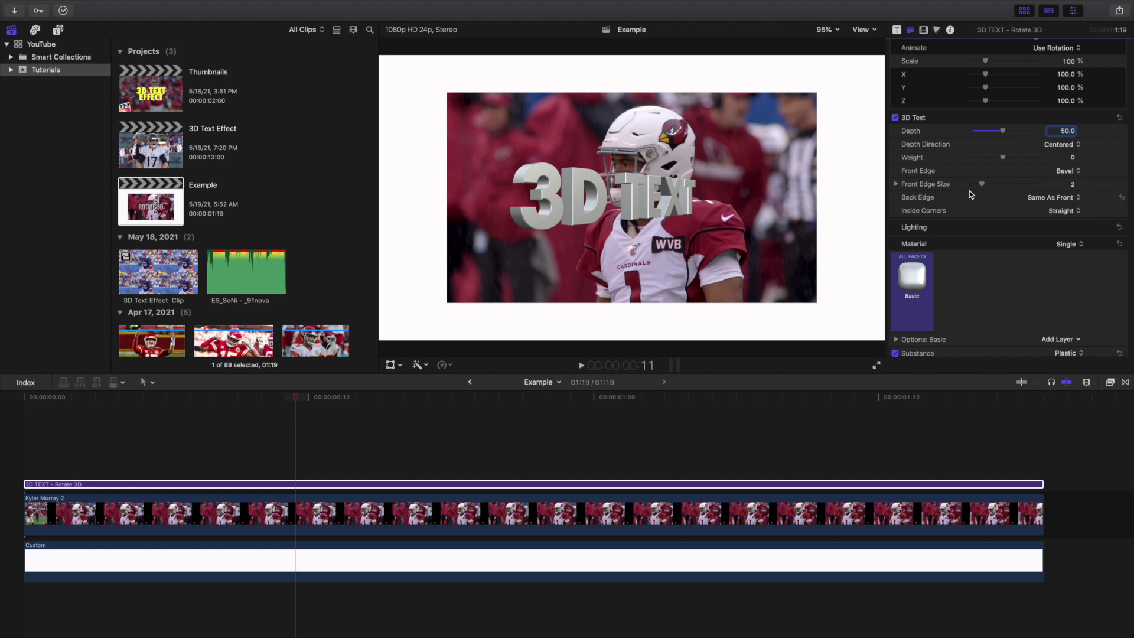
Step: Expand Lighting and set Lighting Style to Below after trying Above
{"action": "scroll", "coordinate": [975, 191], "scroll_direction": "down", "scroll_amount": 2}
{"action": "left_click", "coordinate": [1107, 197]}
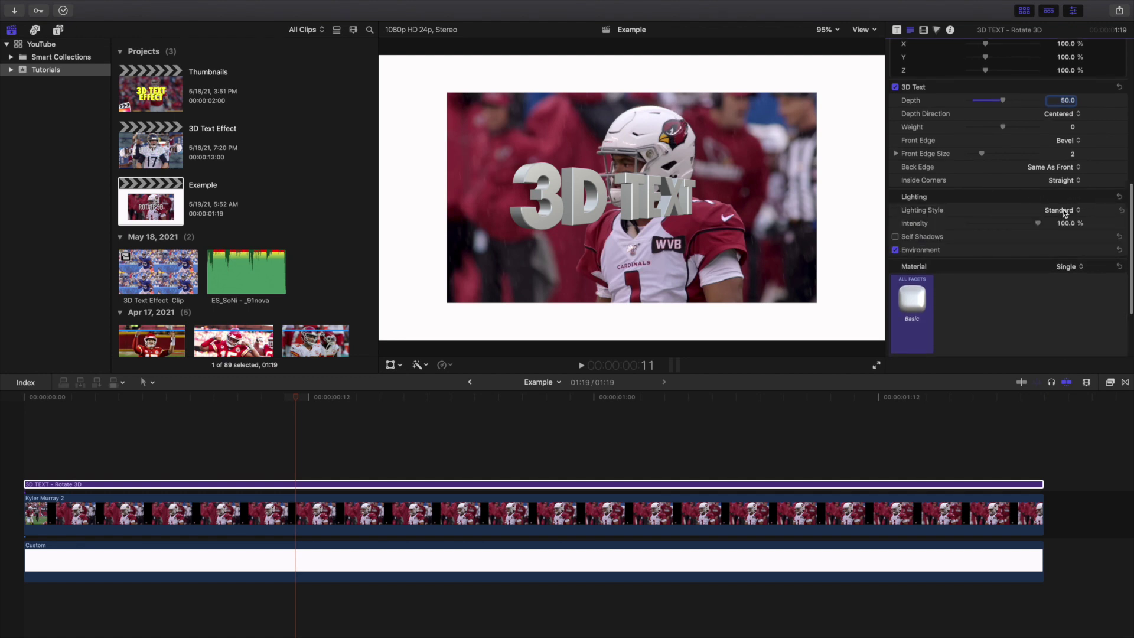
{"action": "left_click", "coordinate": [1065, 213]}
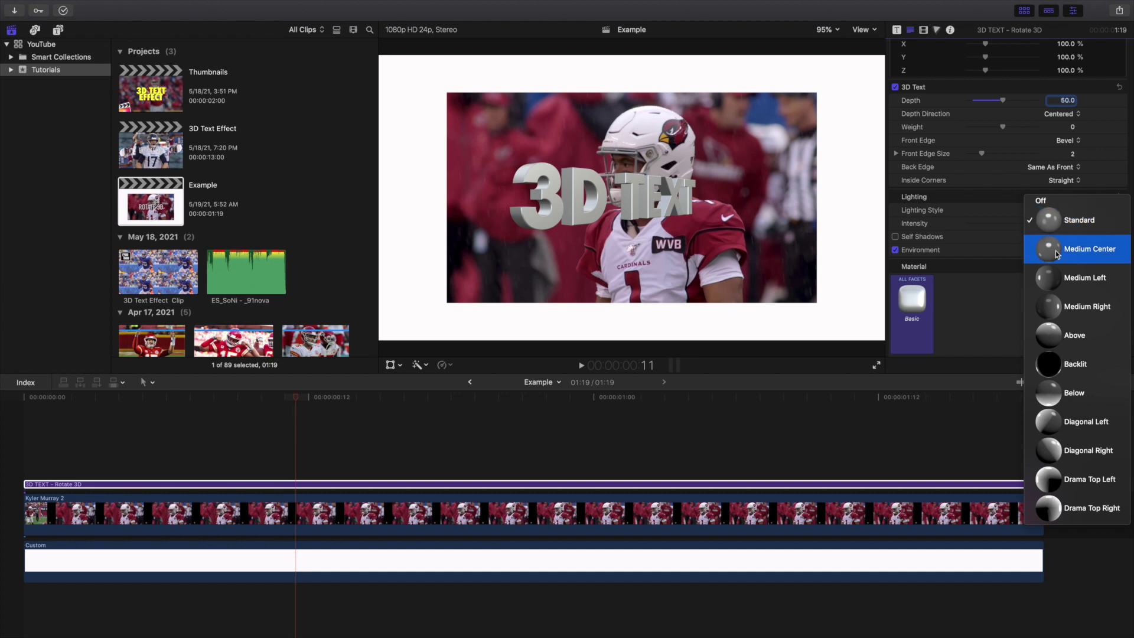
{"action": "left_click", "coordinate": [1065, 336]}
{"action": "left_click", "coordinate": [1063, 211]}
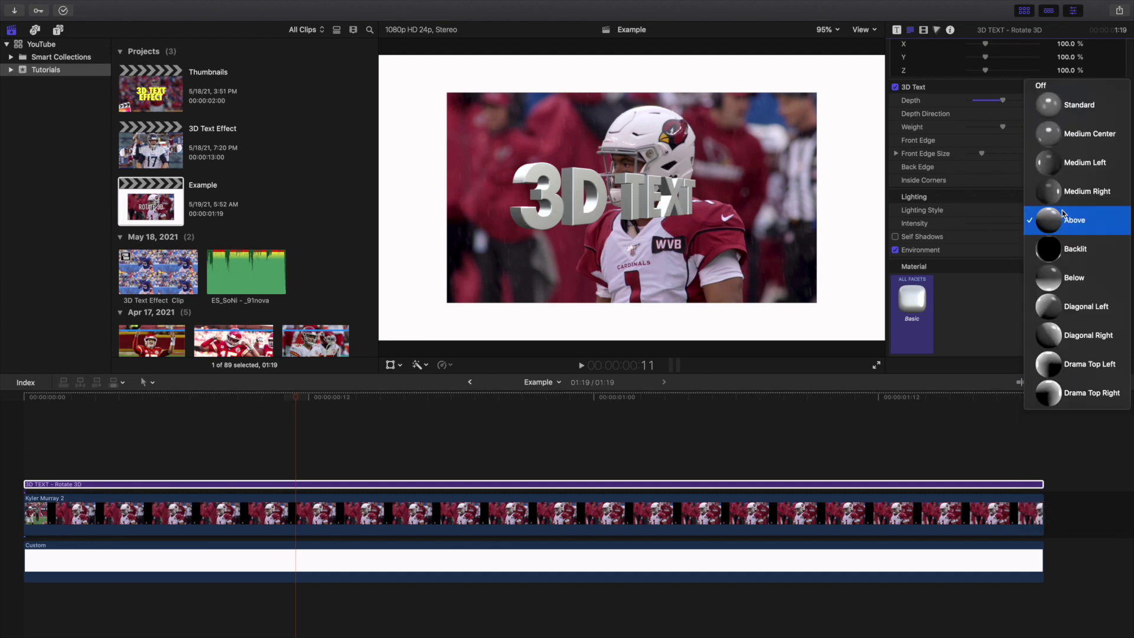
{"action": "left_click", "coordinate": [1068, 287]}
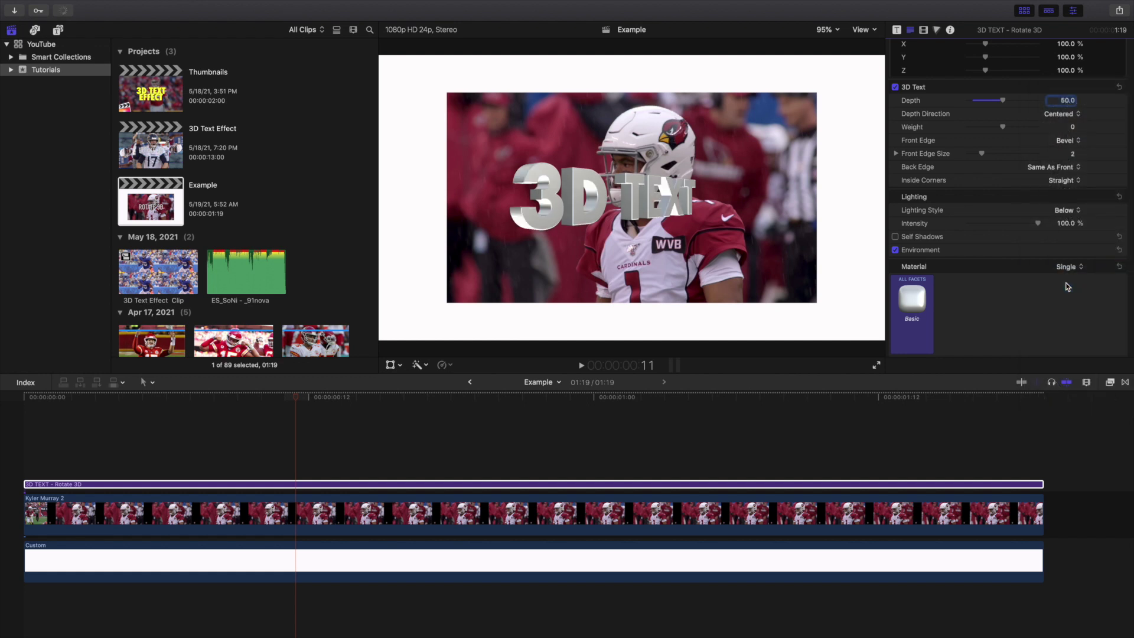
Step: Expand Environment, try Colorful reflections, then undo back to Field
{"action": "scroll", "coordinate": [1014, 242], "scroll_direction": "down", "scroll_amount": 1}
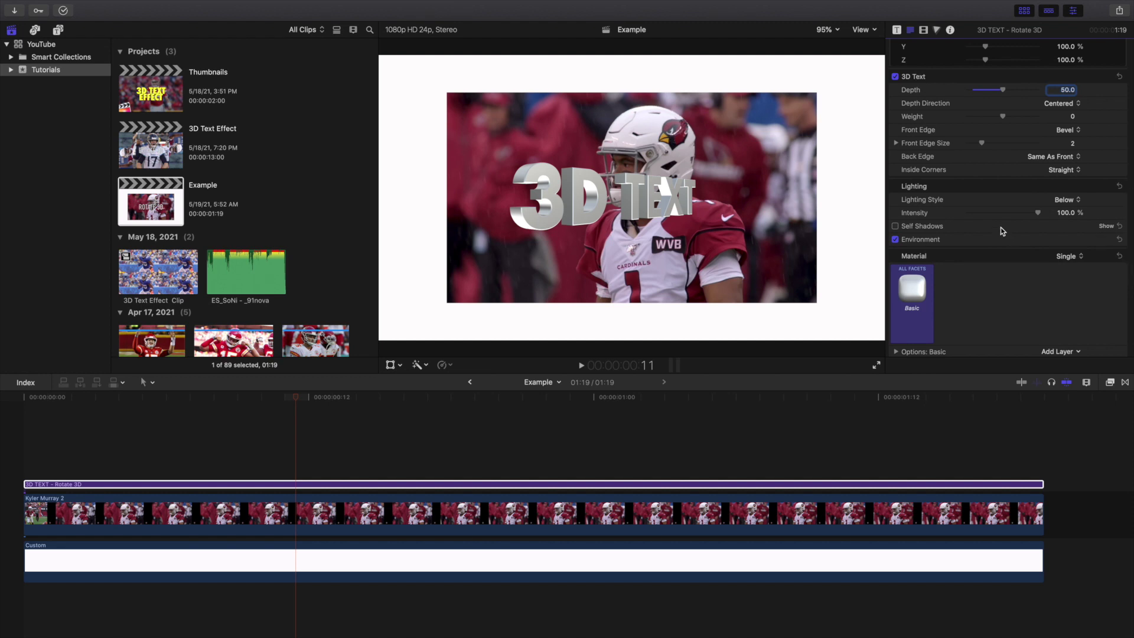
{"action": "left_click", "coordinate": [1104, 241]}
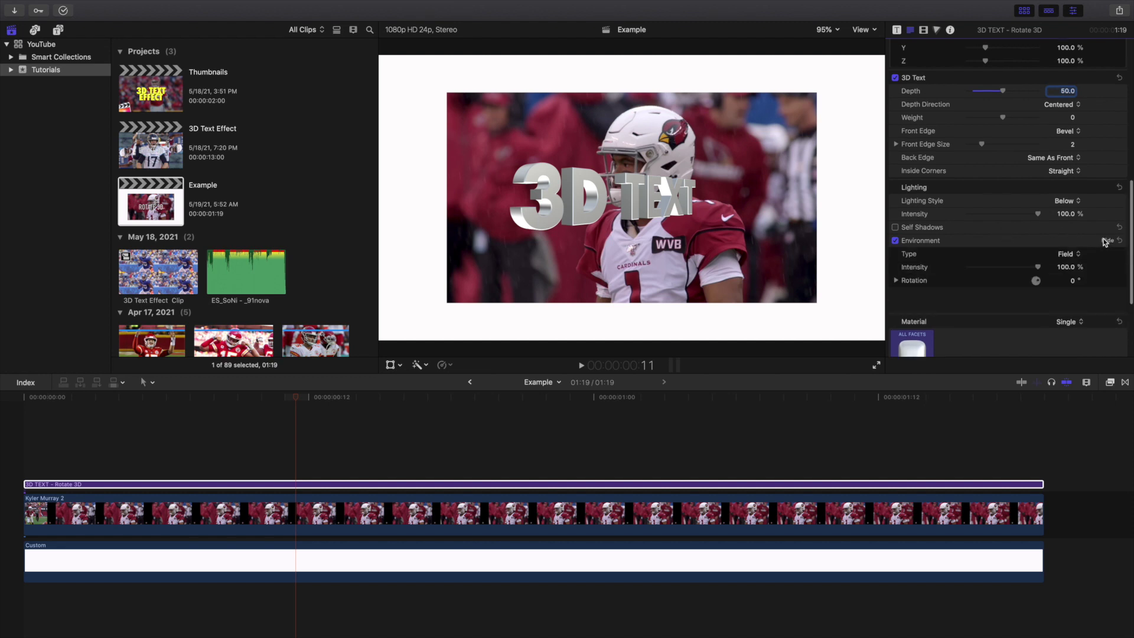
{"action": "scroll", "coordinate": [1004, 230], "scroll_direction": "down", "scroll_amount": 3}
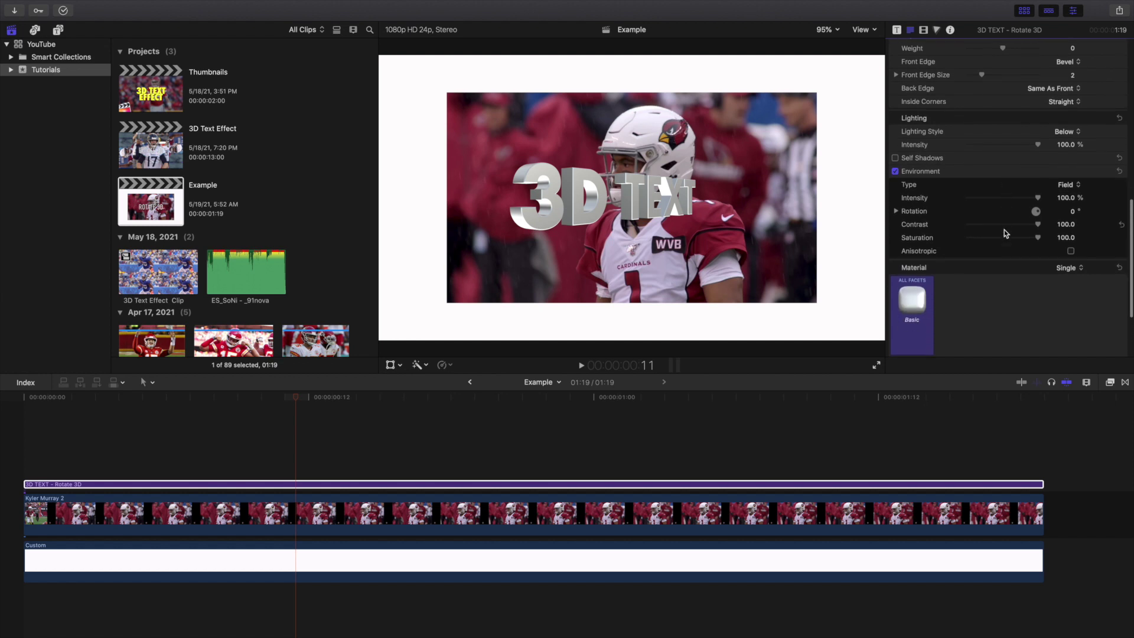
{"action": "left_click", "coordinate": [1069, 184]}
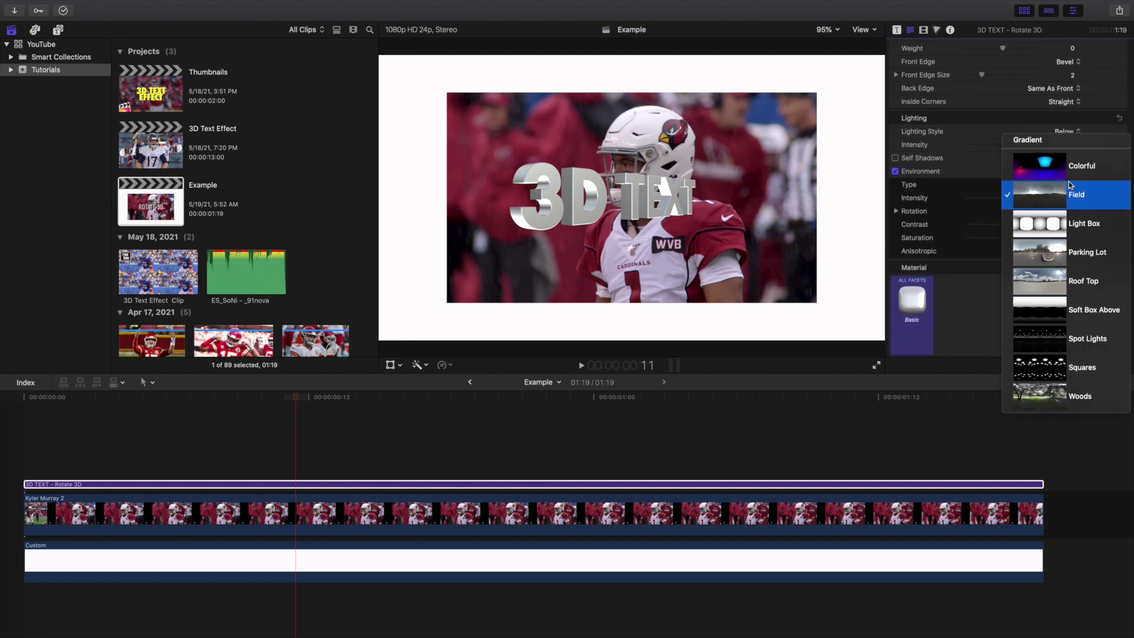
{"action": "left_click", "coordinate": [1067, 171]}
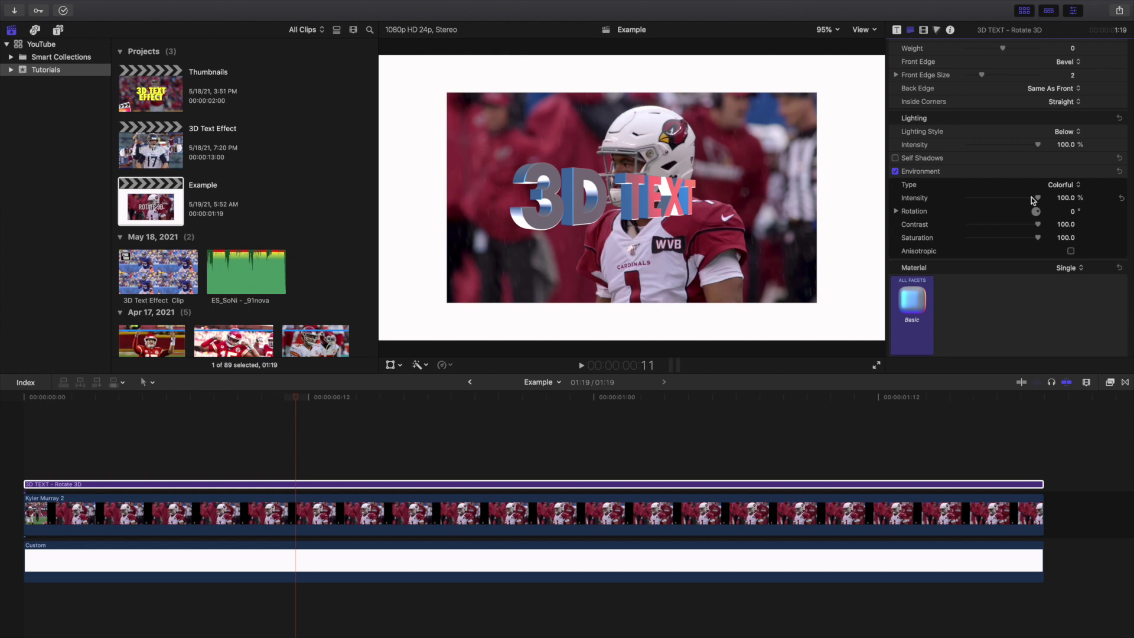
{"action": "key", "text": "super+z"}
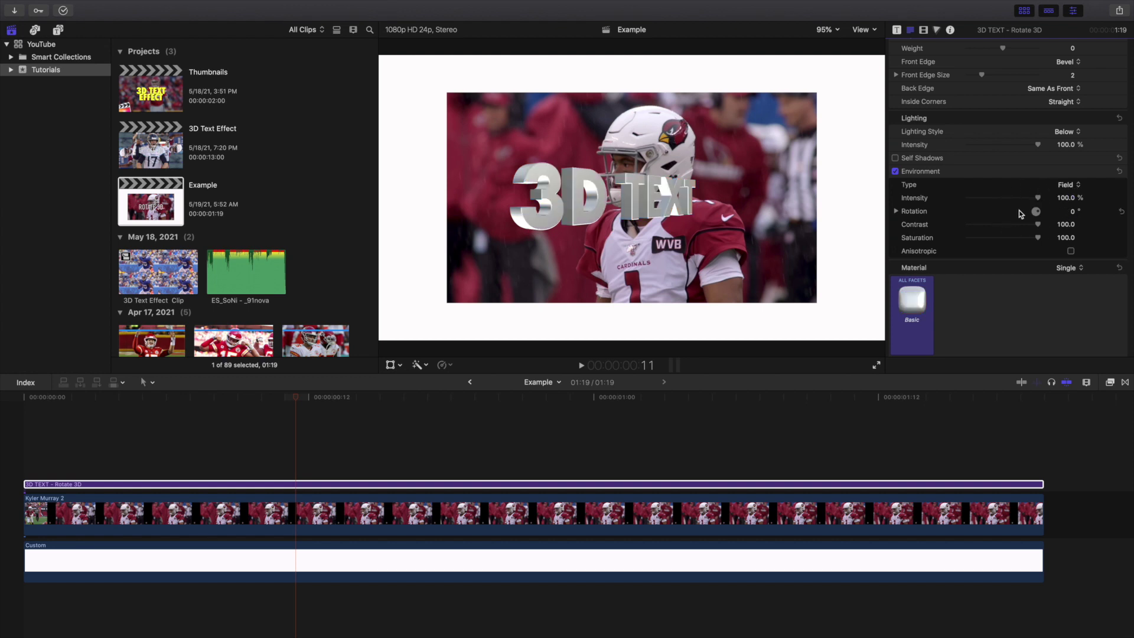
{"action": "scroll", "coordinate": [1020, 211], "scroll_direction": "down", "scroll_amount": 3}
{"action": "scroll", "coordinate": [1019, 210], "scroll_direction": "down", "scroll_amount": 1}
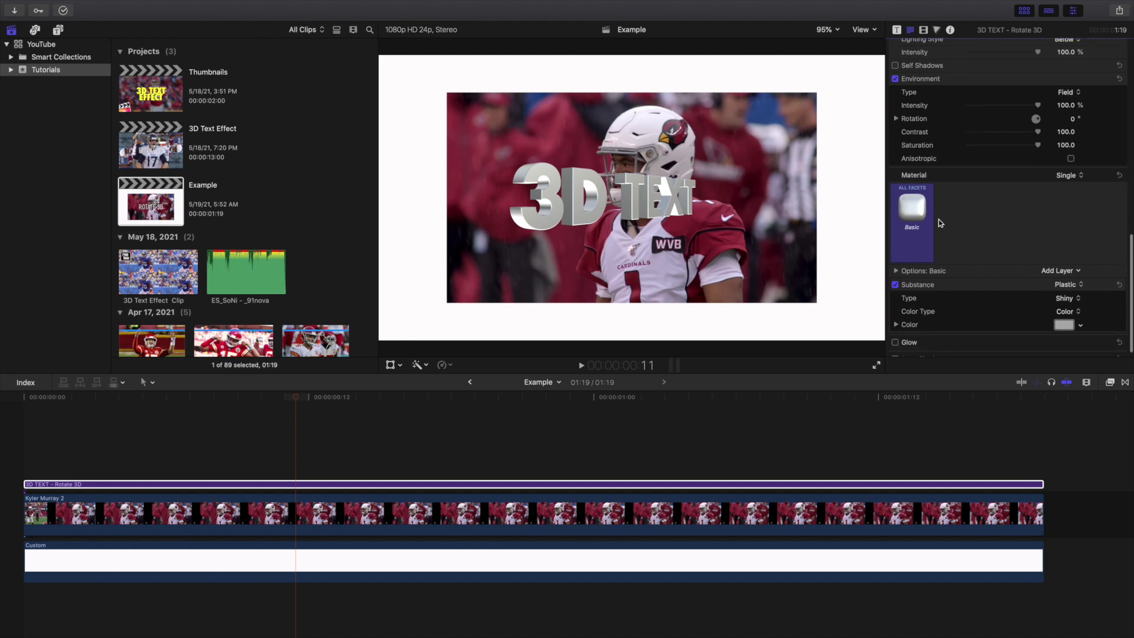
{"action": "left_click", "coordinate": [912, 207]}
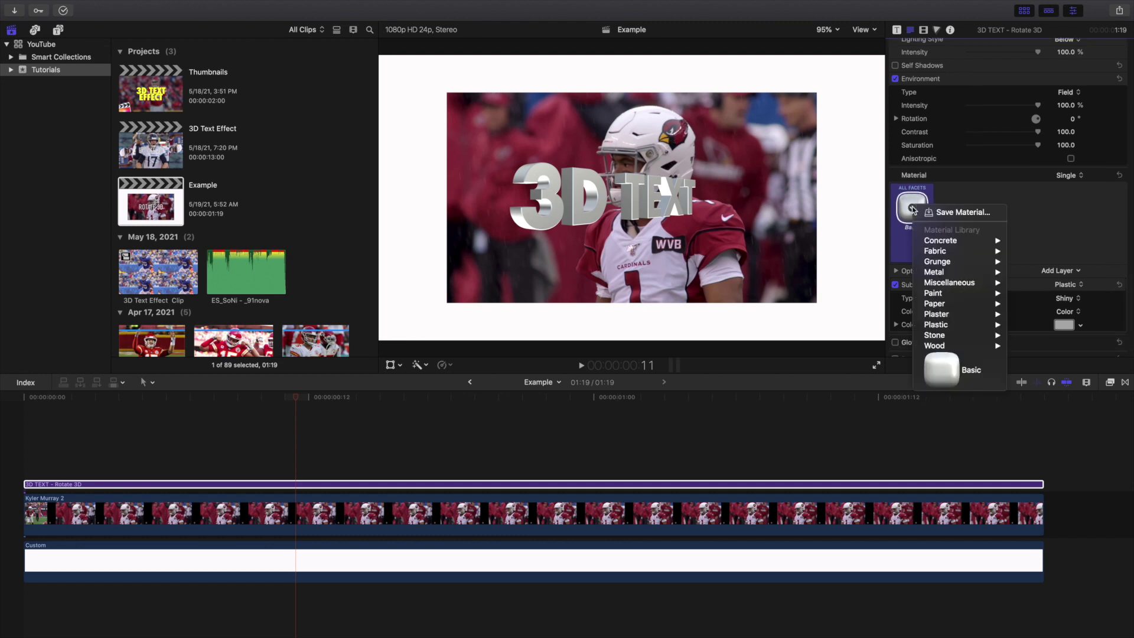
{"action": "mouse_move", "coordinate": [946, 305]}
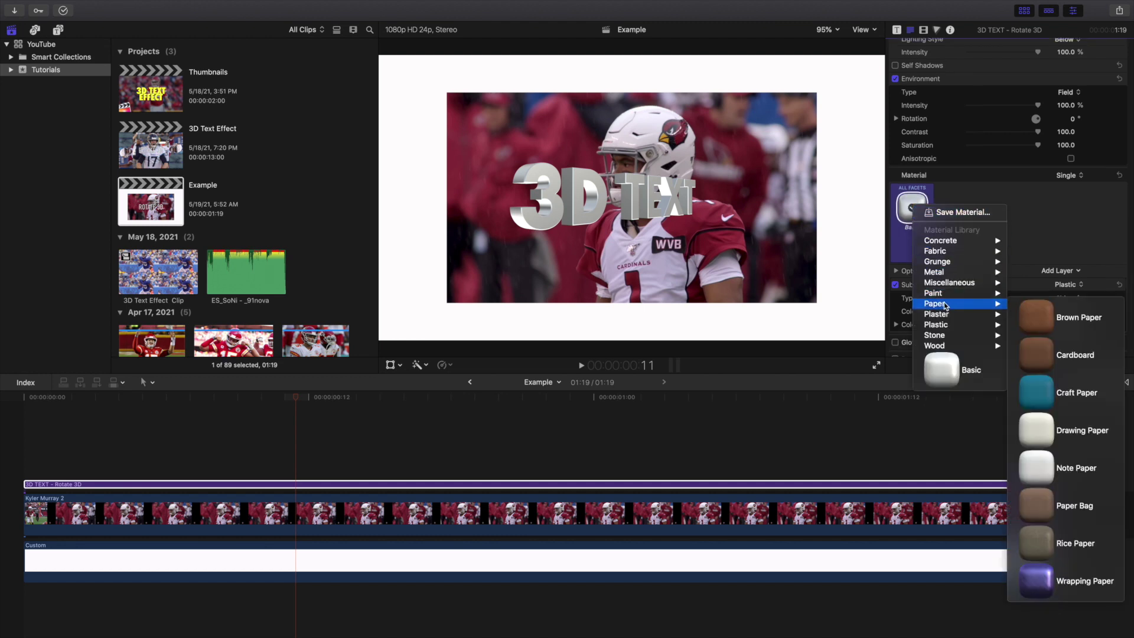
{"action": "left_click", "coordinate": [1048, 325]}
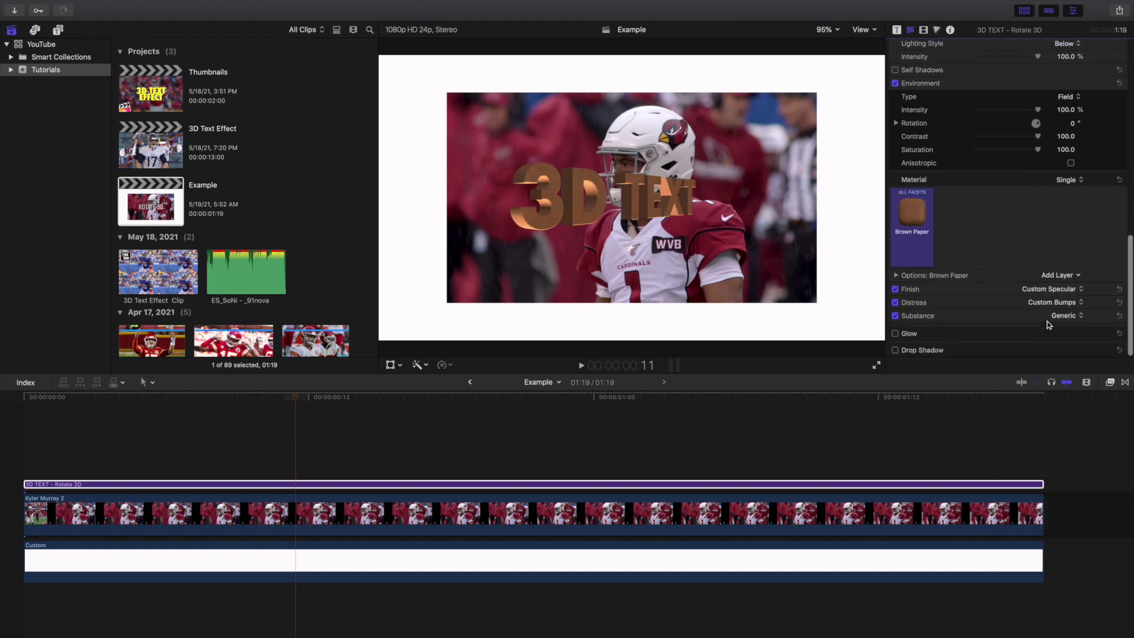
{"action": "key", "text": "super+z"}
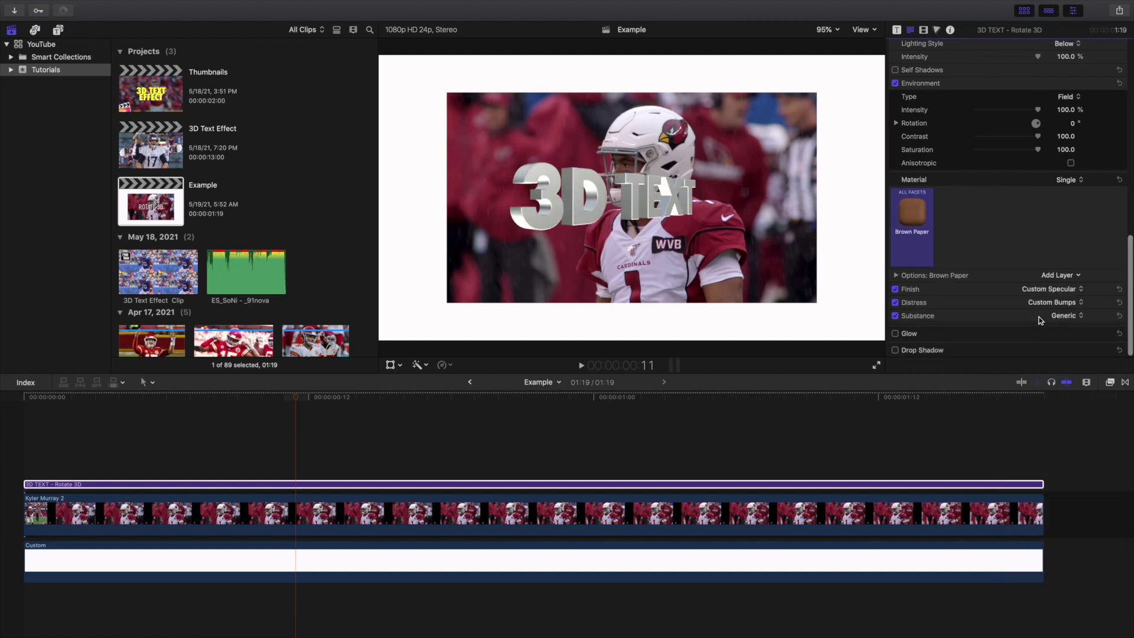
{"action": "scroll", "coordinate": [999, 232], "scroll_direction": "down", "scroll_amount": 2}
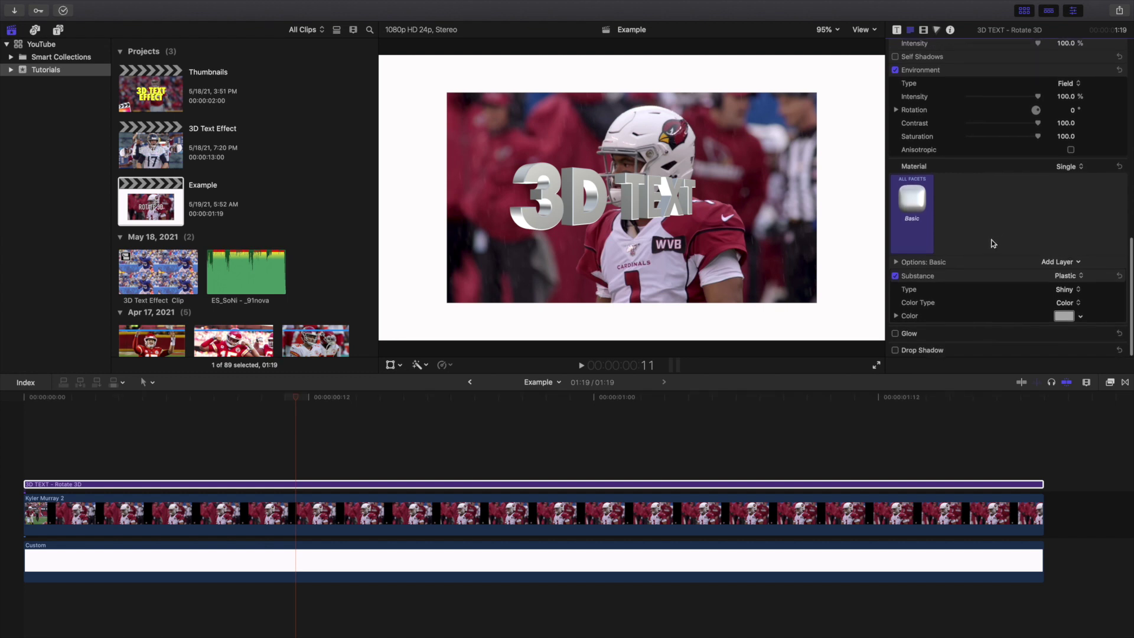
{"action": "left_click", "coordinate": [1065, 276]}
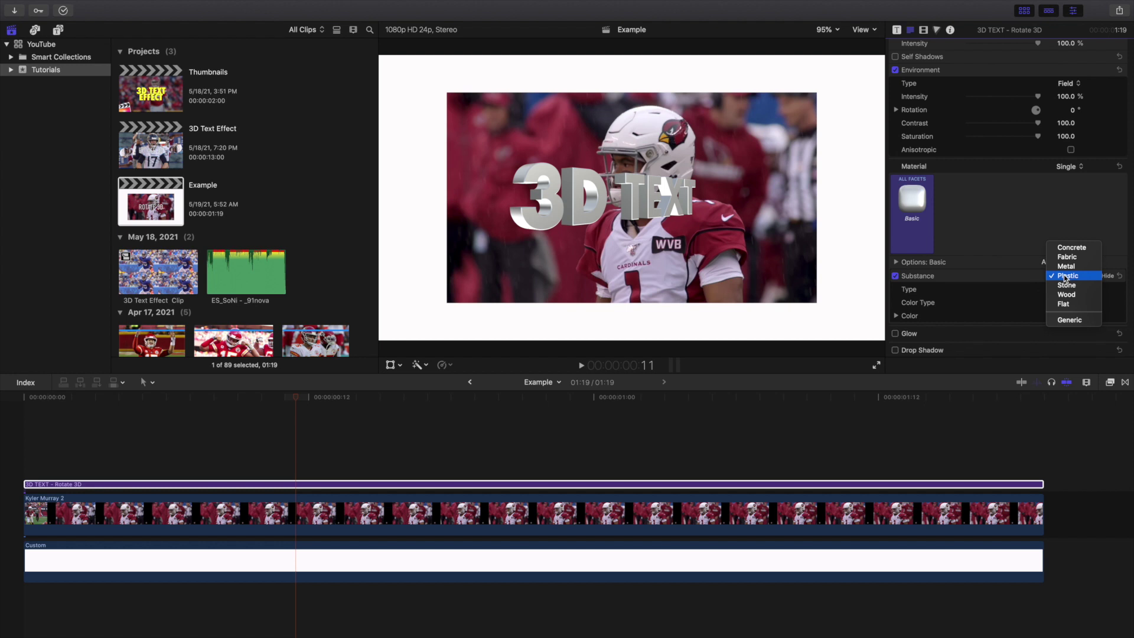
Step: Set the Material substance to Metal with type Brass, then deselect the title
{"action": "left_click", "coordinate": [1066, 267]}
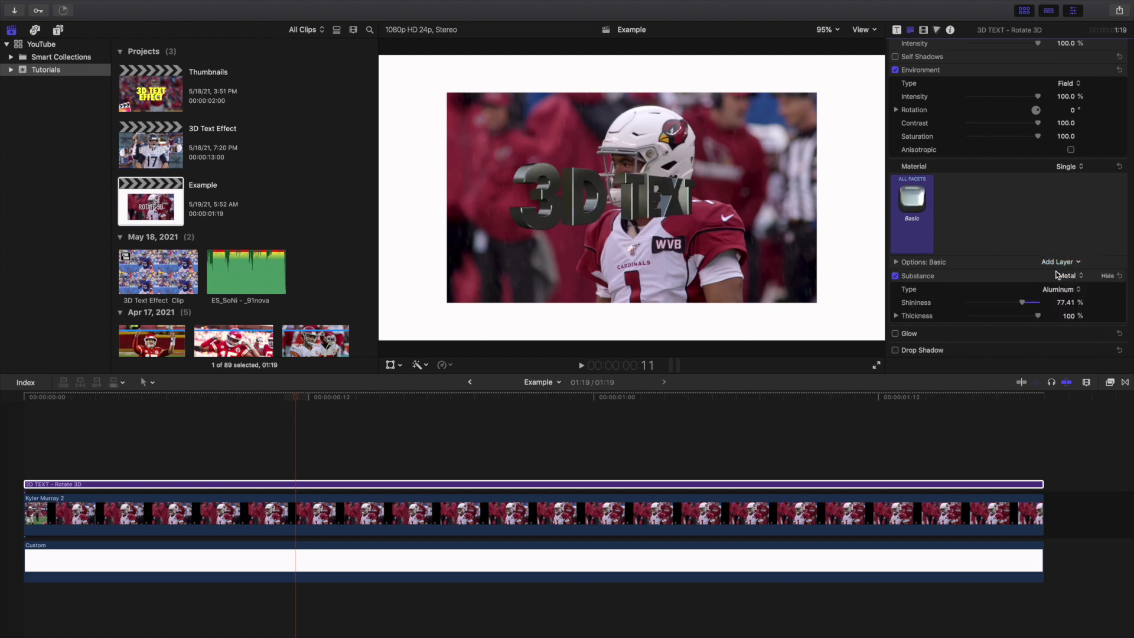
{"action": "left_click", "coordinate": [1056, 289]}
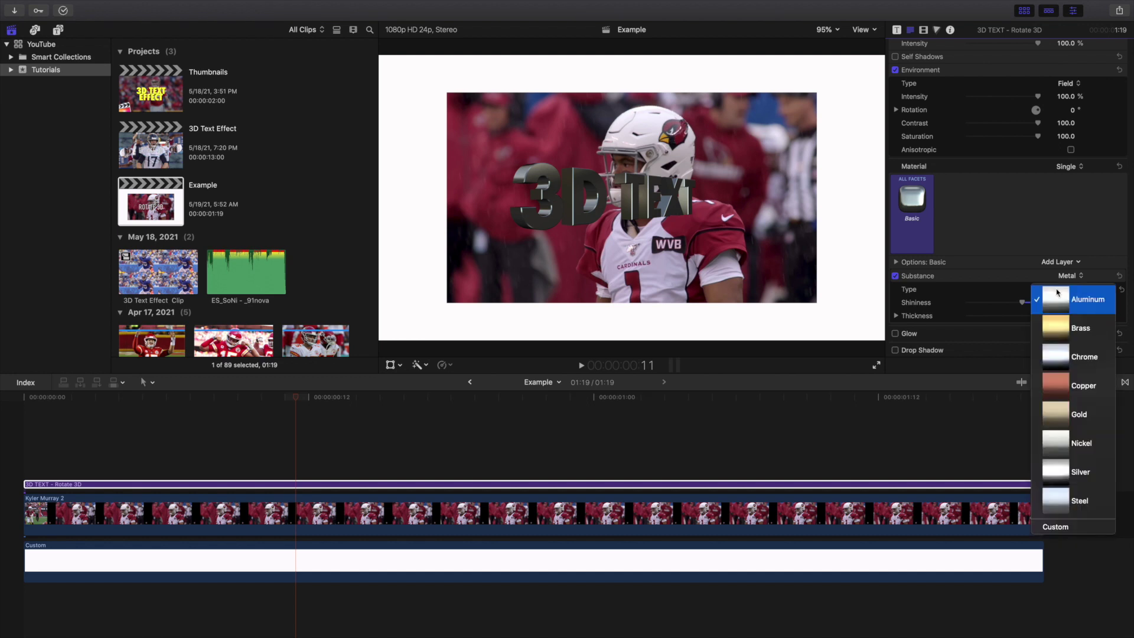
{"action": "left_click", "coordinate": [1060, 327]}
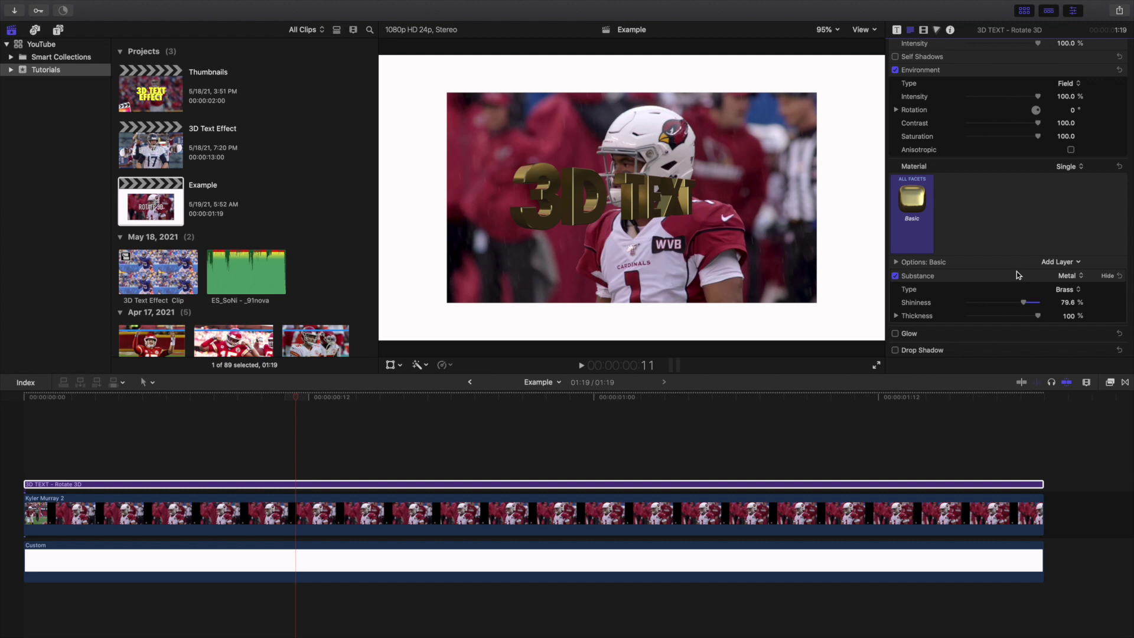
{"action": "scroll", "coordinate": [1016, 271], "scroll_direction": "down", "scroll_amount": 1}
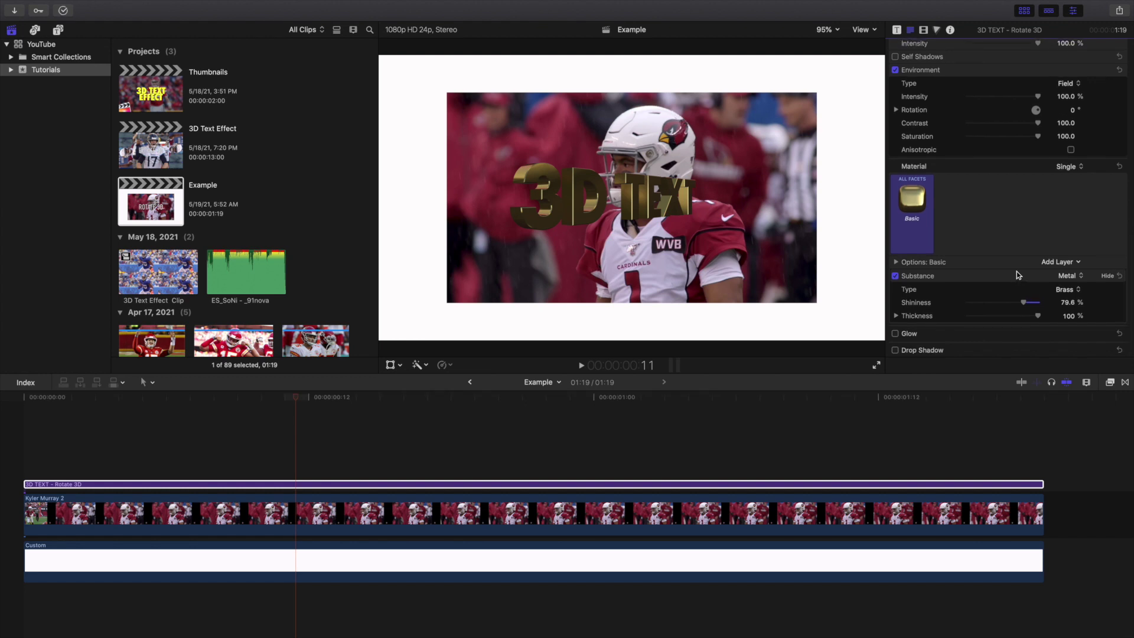
{"action": "left_click", "coordinate": [3, 449]}
Step: Play the brass 3D TEXT swivel animation, rewind to the start, and return to the Futura Bold text settings
{"action": "key", "text": "space"}
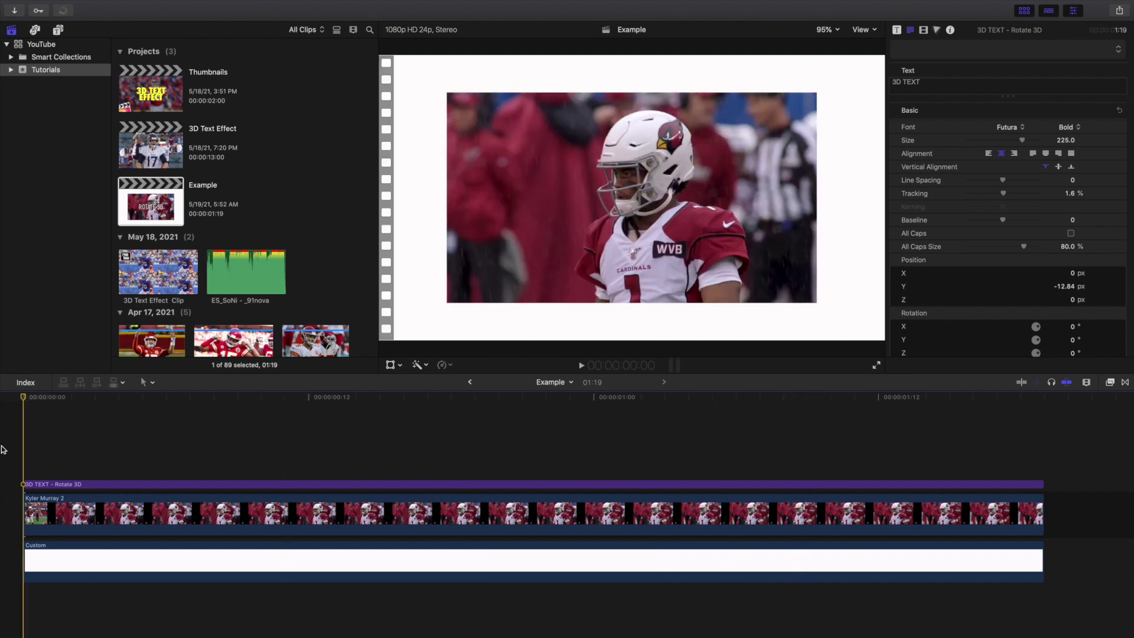
{"action": "key", "text": "space"}
{"action": "key", "text": "Home"}
{"action": "left_click", "coordinate": [898, 31]}
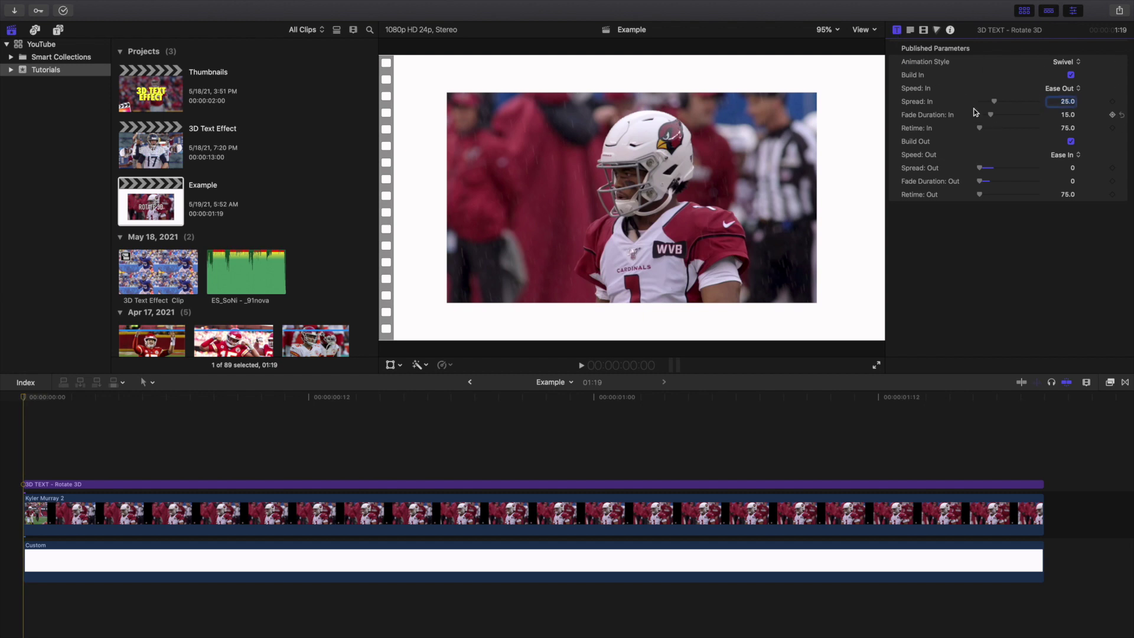
{"action": "left_click", "coordinate": [910, 30]}
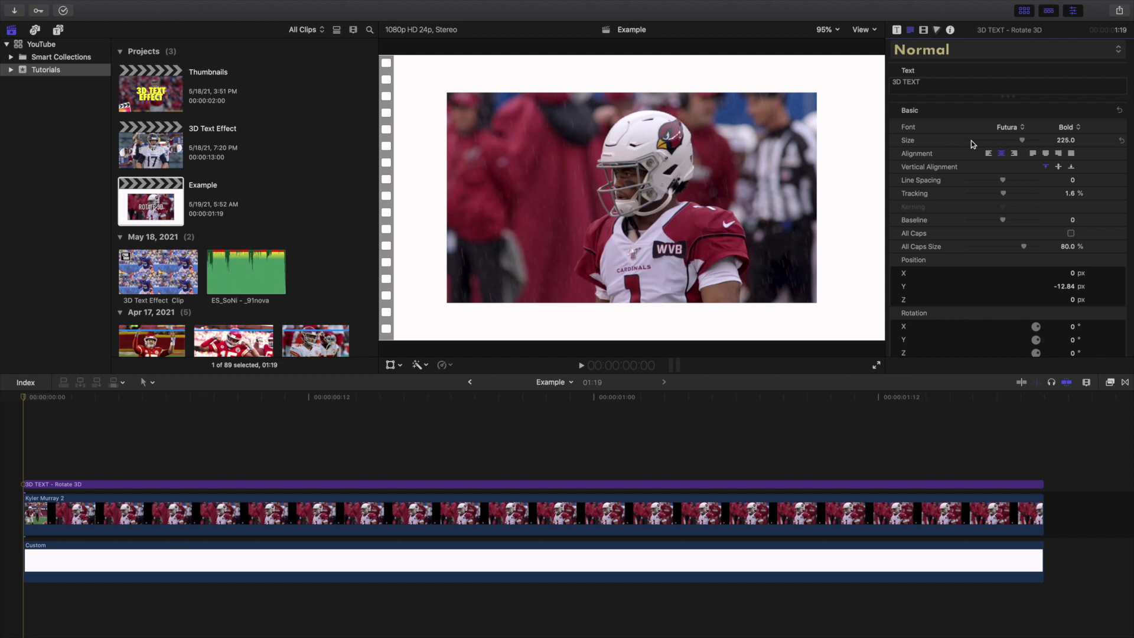
{"action": "scroll", "coordinate": [969, 155], "scroll_direction": "down", "scroll_amount": 10}
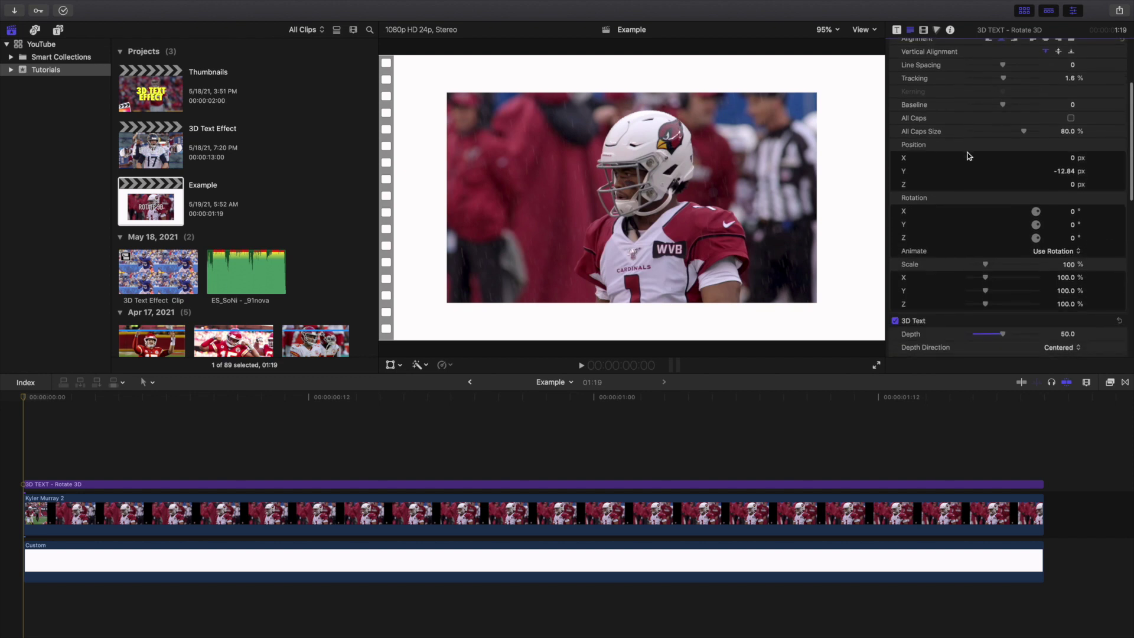
{"action": "scroll", "coordinate": [968, 156], "scroll_direction": "down", "scroll_amount": 5}
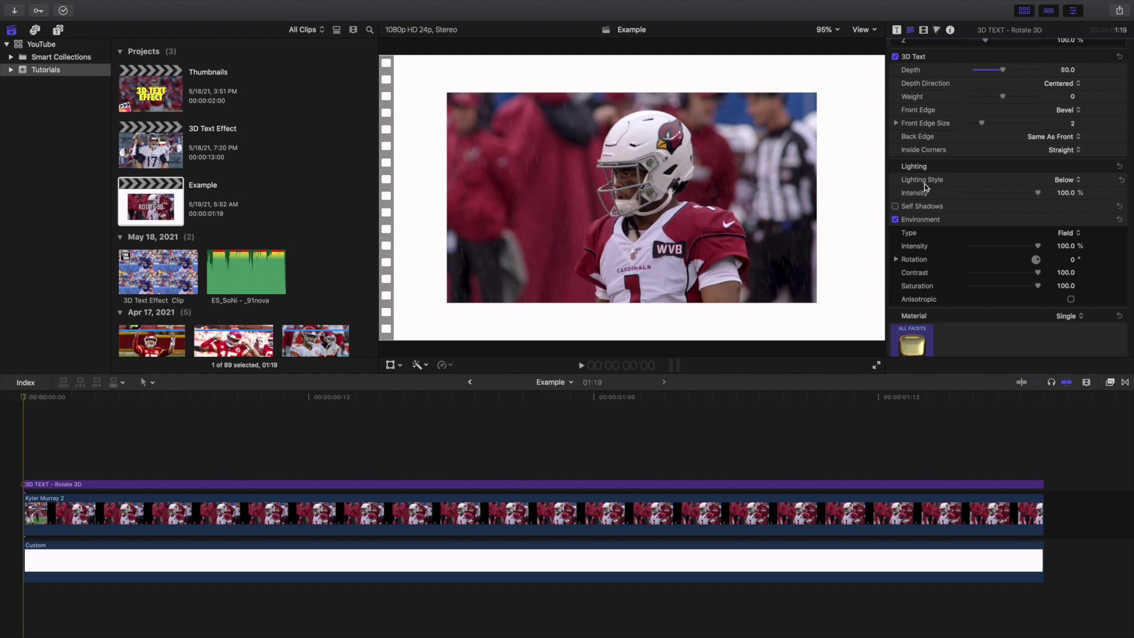
{"action": "scroll", "coordinate": [948, 210], "scroll_direction": "down", "scroll_amount": 3}
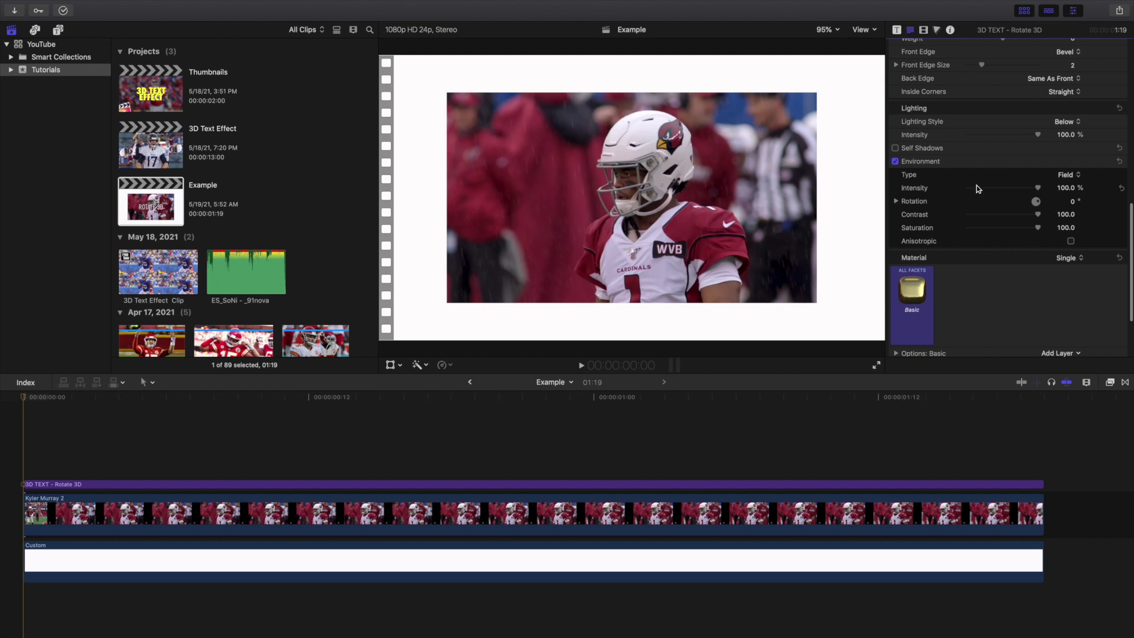
{"action": "scroll", "coordinate": [978, 187], "scroll_direction": "down", "scroll_amount": 4}
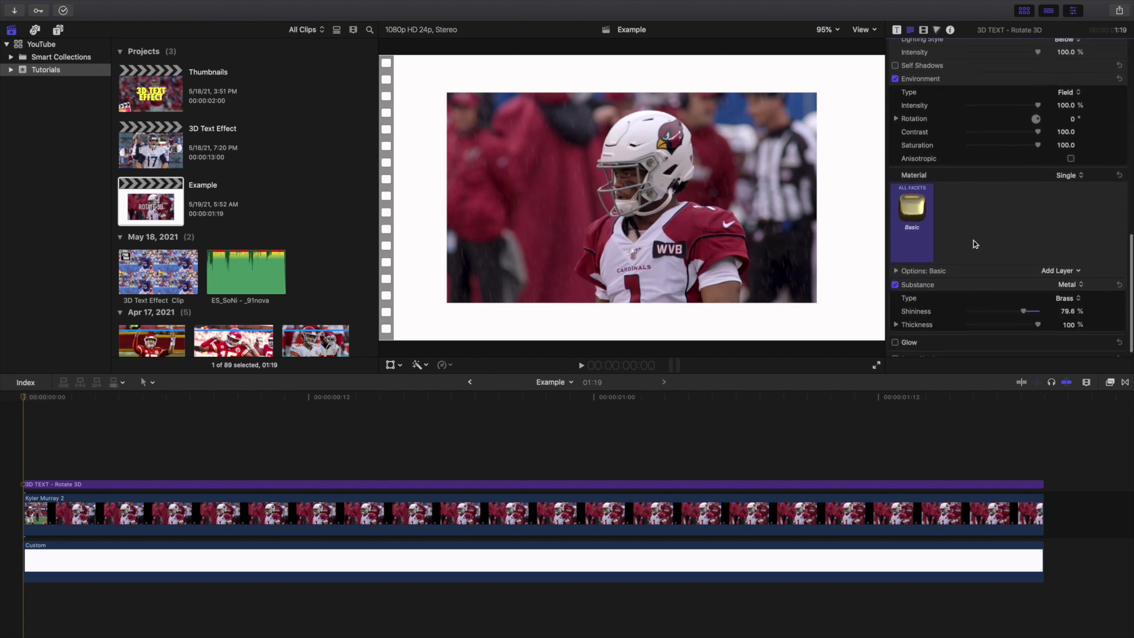
{"action": "scroll", "coordinate": [973, 240], "scroll_direction": "down", "scroll_amount": 1}
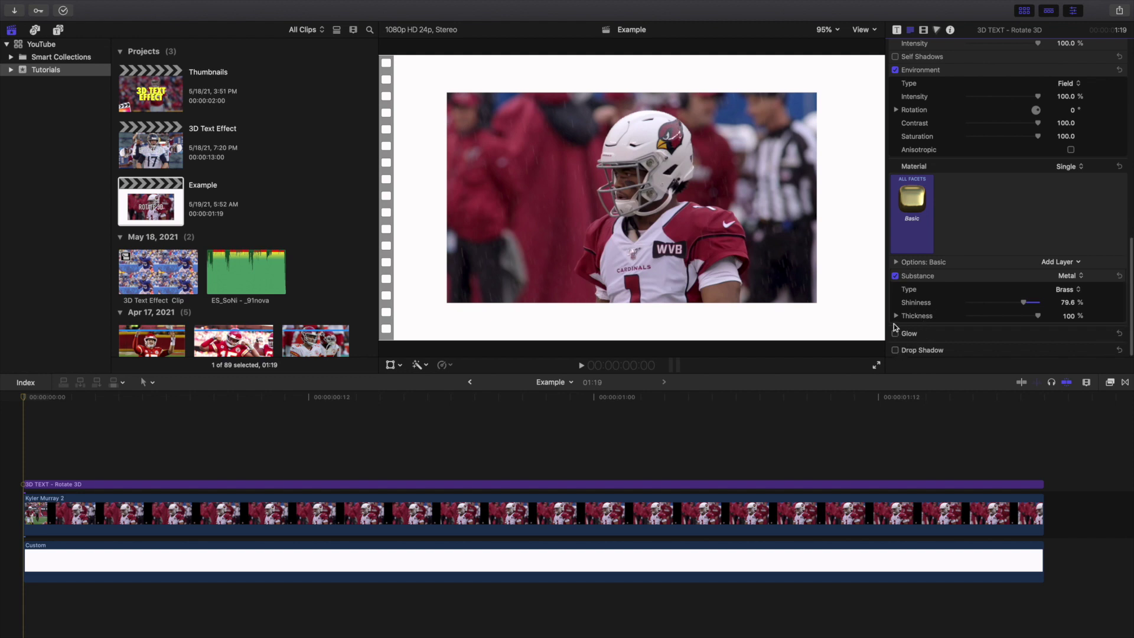
{"action": "scroll", "coordinate": [965, 209], "scroll_direction": "up", "scroll_amount": 5}
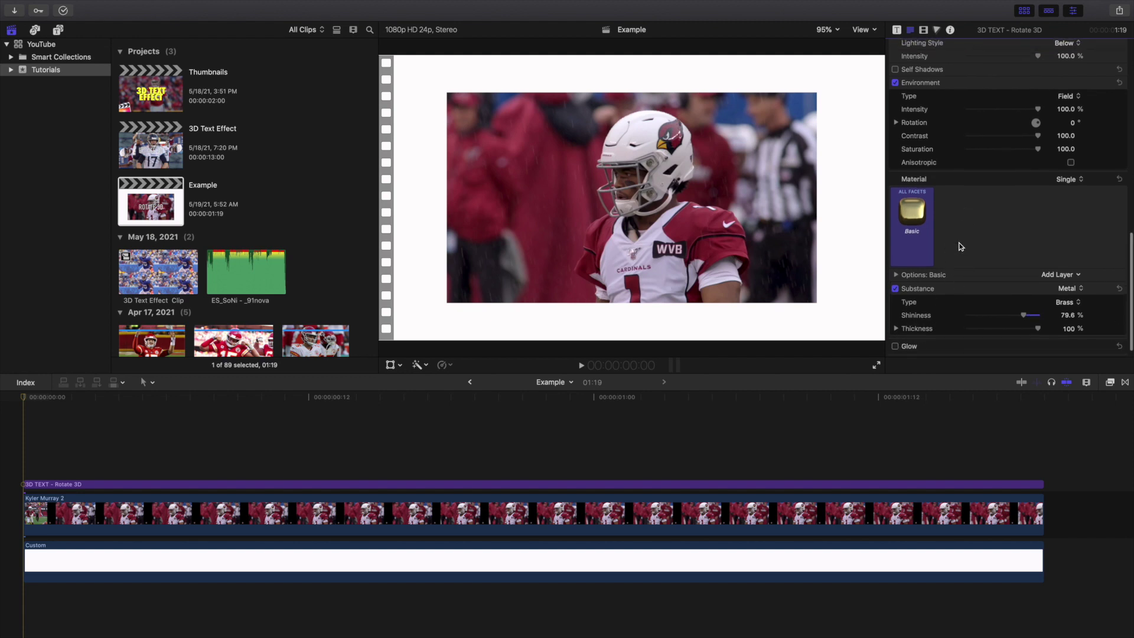
{"action": "scroll", "coordinate": [963, 236], "scroll_direction": "up", "scroll_amount": 15}
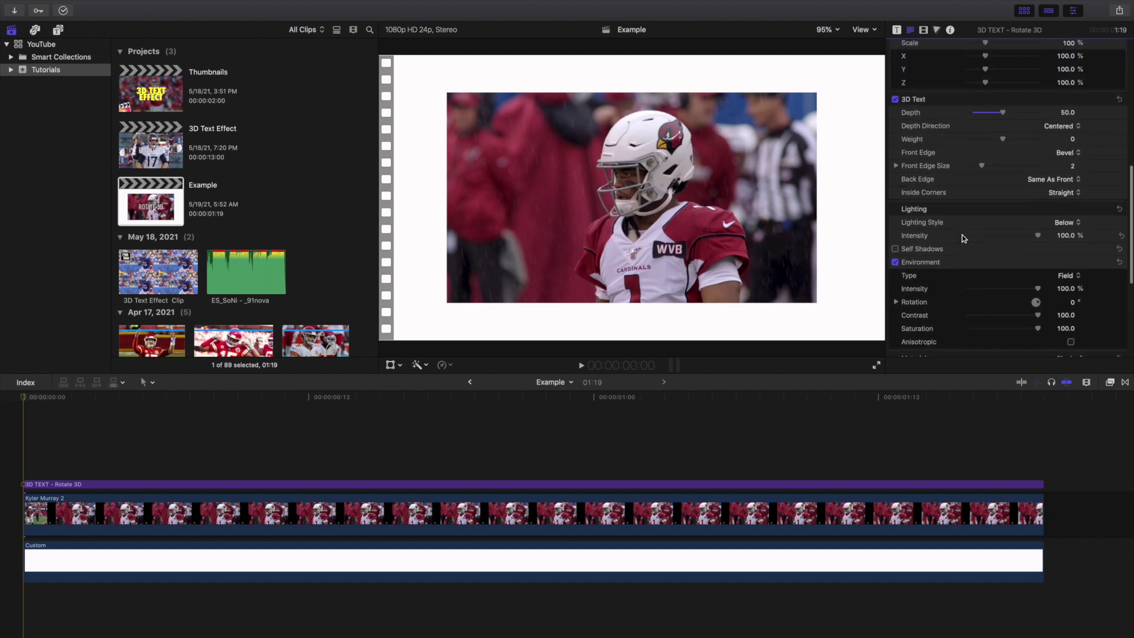
{"action": "scroll", "coordinate": [963, 238], "scroll_direction": "up", "scroll_amount": 9}
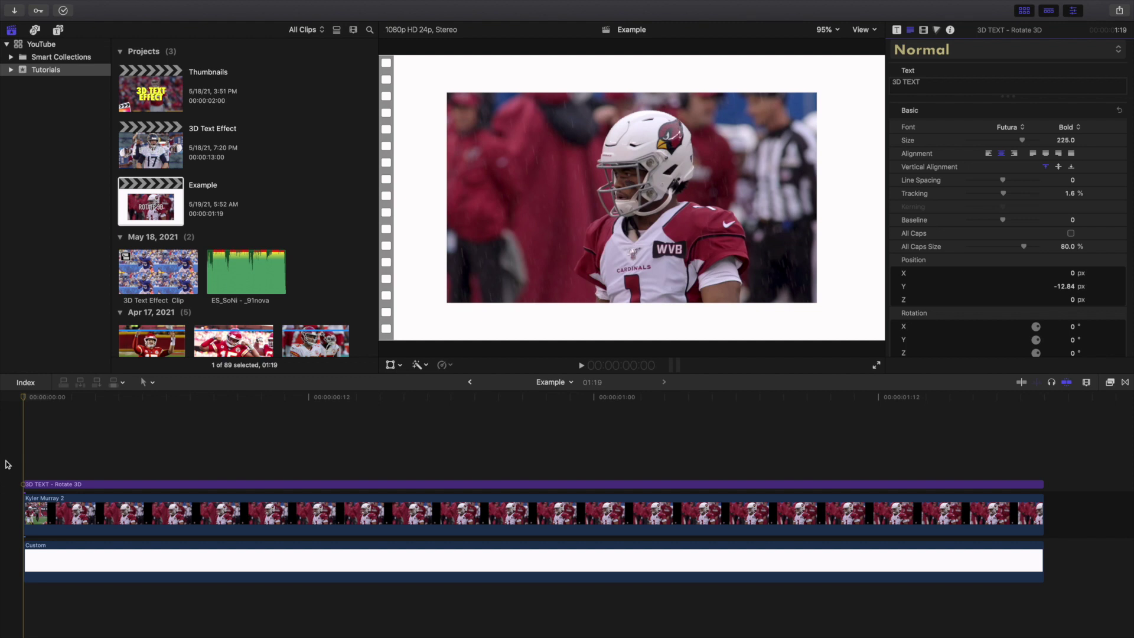
{"action": "key", "text": "space"}
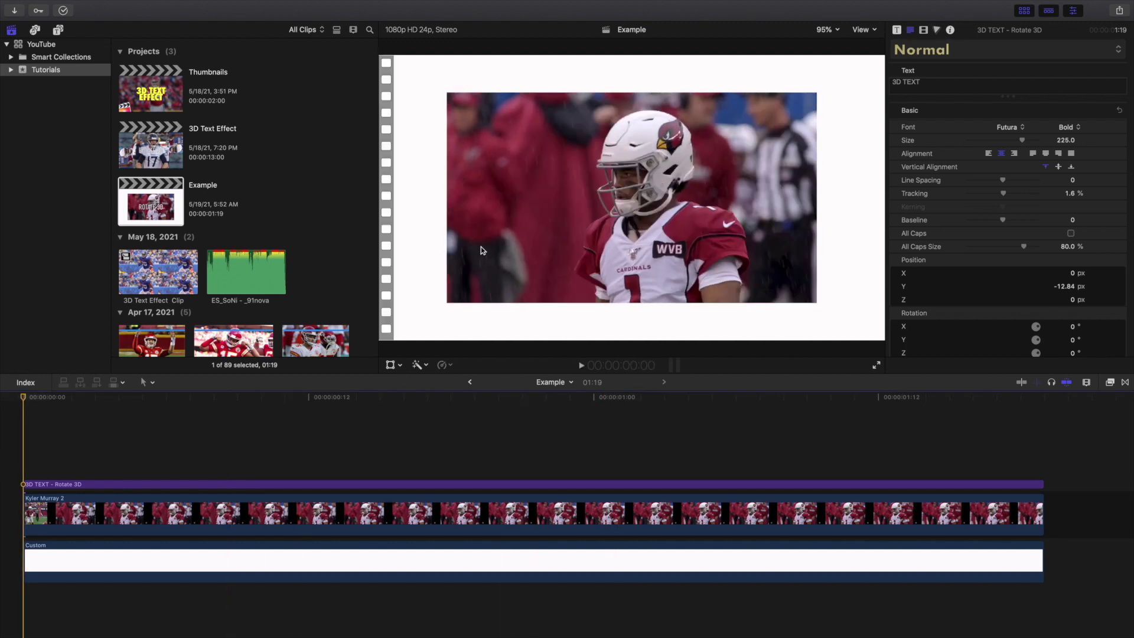
{"action": "left_click", "coordinate": [535, 402]}
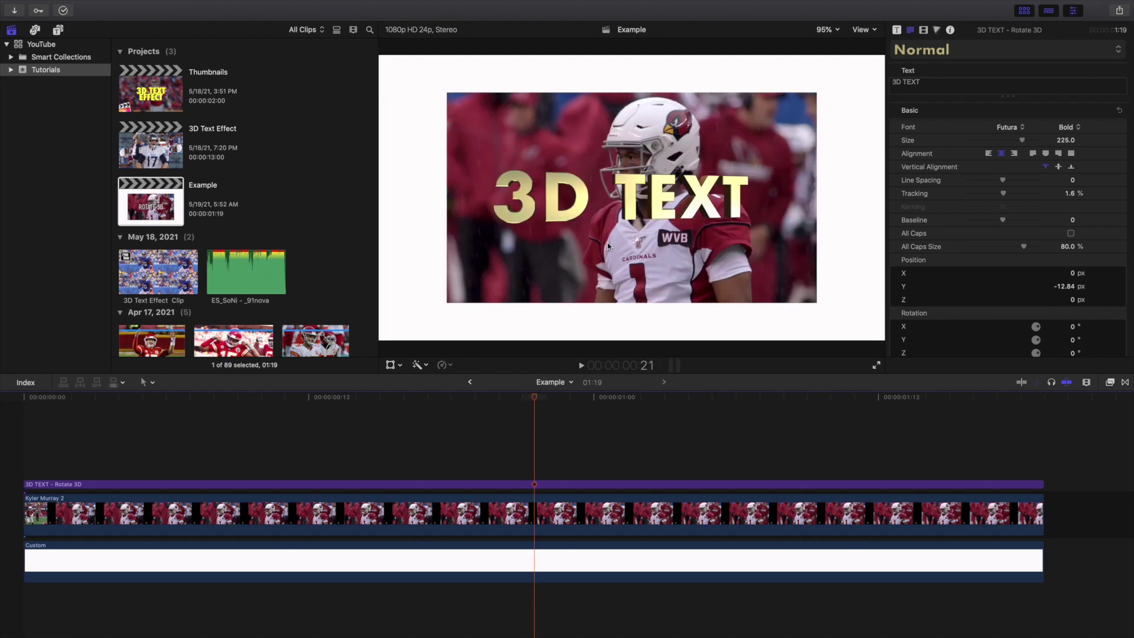
{"action": "scroll", "coordinate": [1000, 165], "scroll_direction": "down", "scroll_amount": 5}
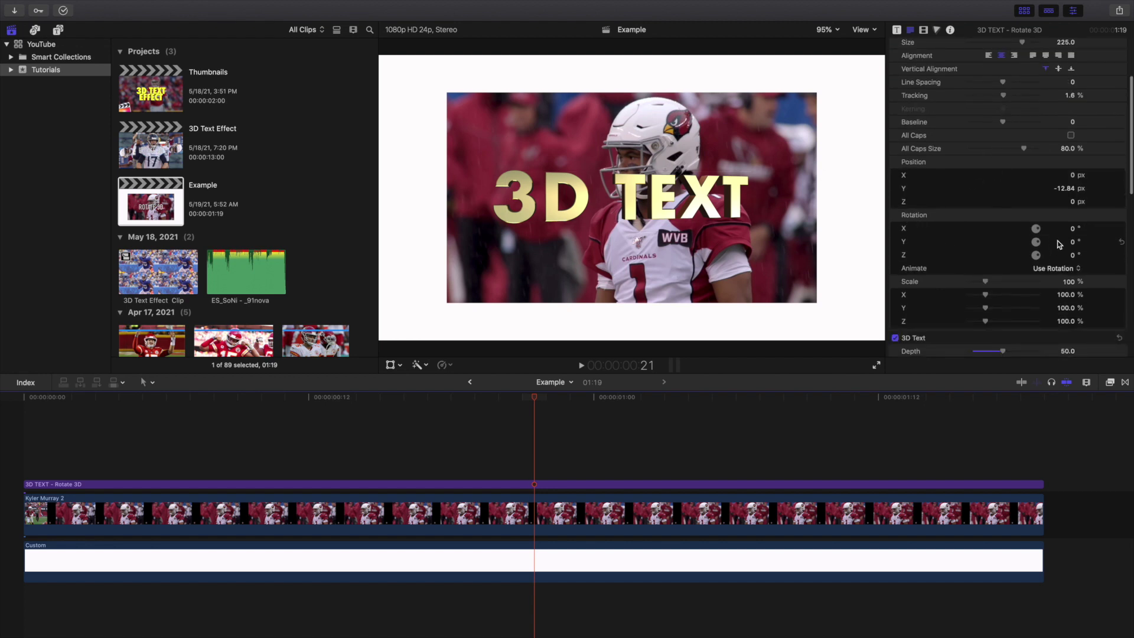
{"action": "left_click_drag", "start_coordinate": [1073, 231], "coordinate": [1070, 231]}
{"action": "key", "text": "super+z"}
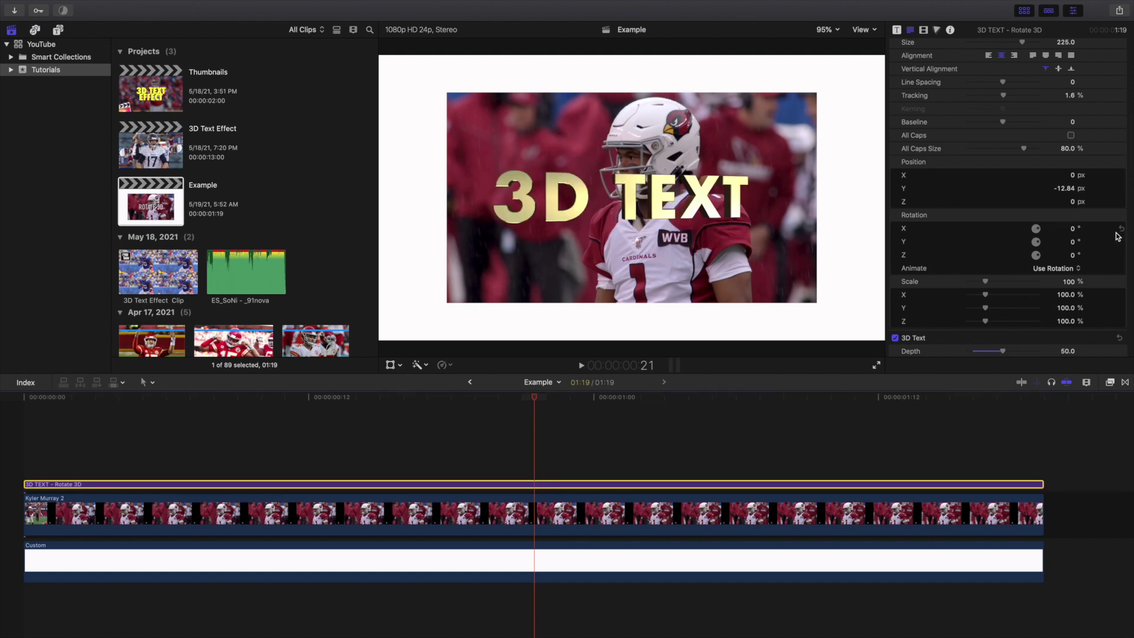
{"action": "scroll", "coordinate": [1094, 235], "scroll_direction": "up", "scroll_amount": 5}
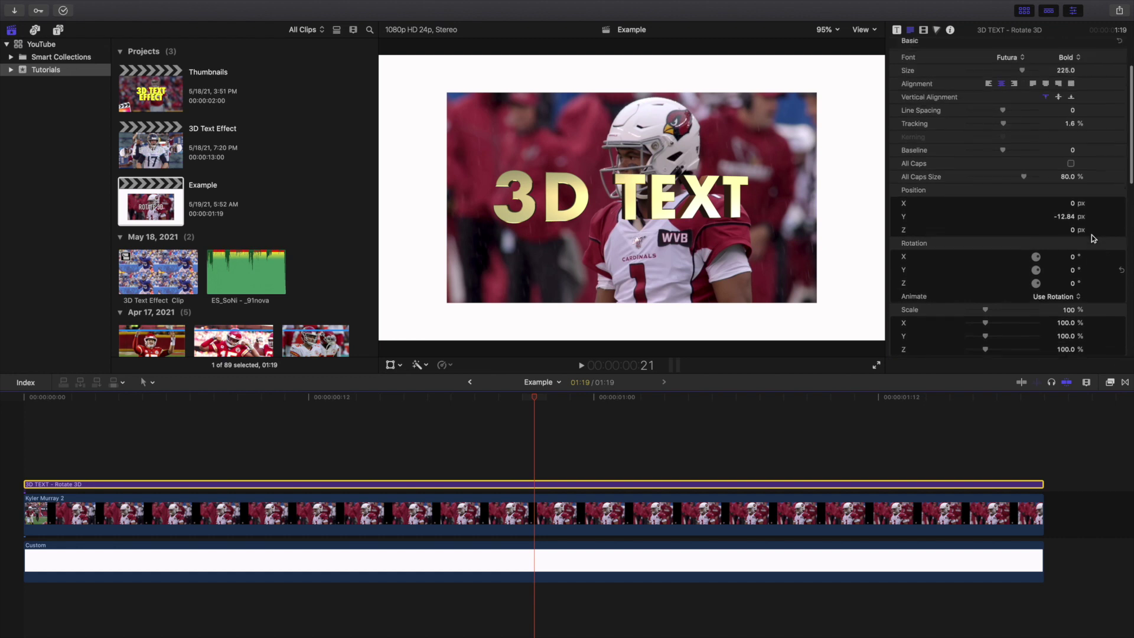
{"action": "scroll", "coordinate": [1094, 233], "scroll_direction": "up", "scroll_amount": 2}
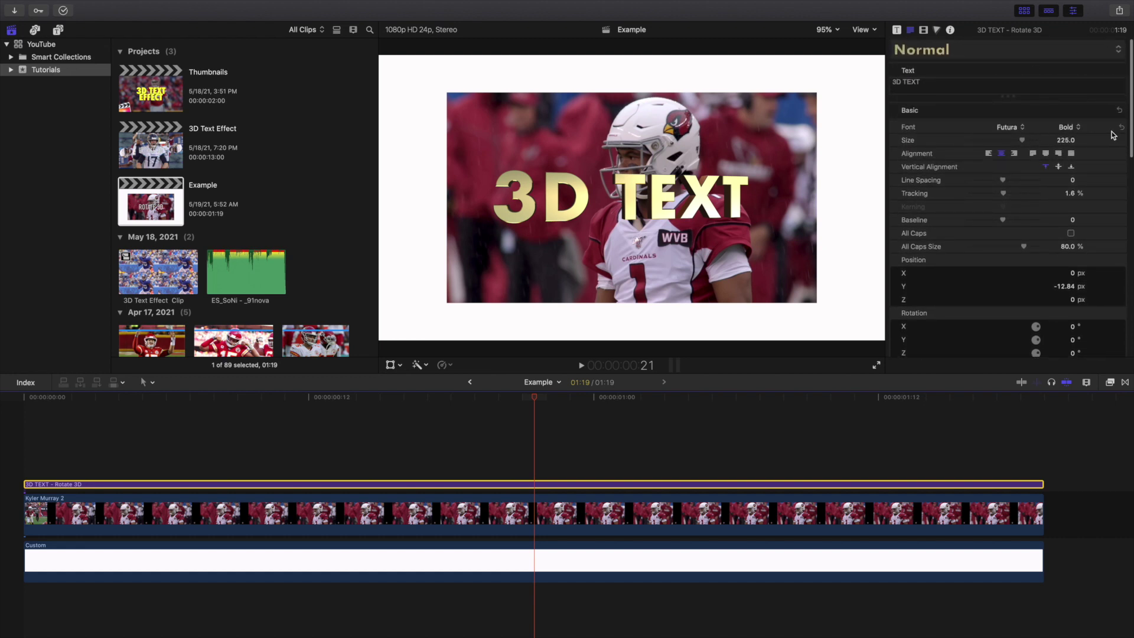
{"action": "scroll", "coordinate": [1070, 142], "scroll_direction": "down", "scroll_amount": 5}
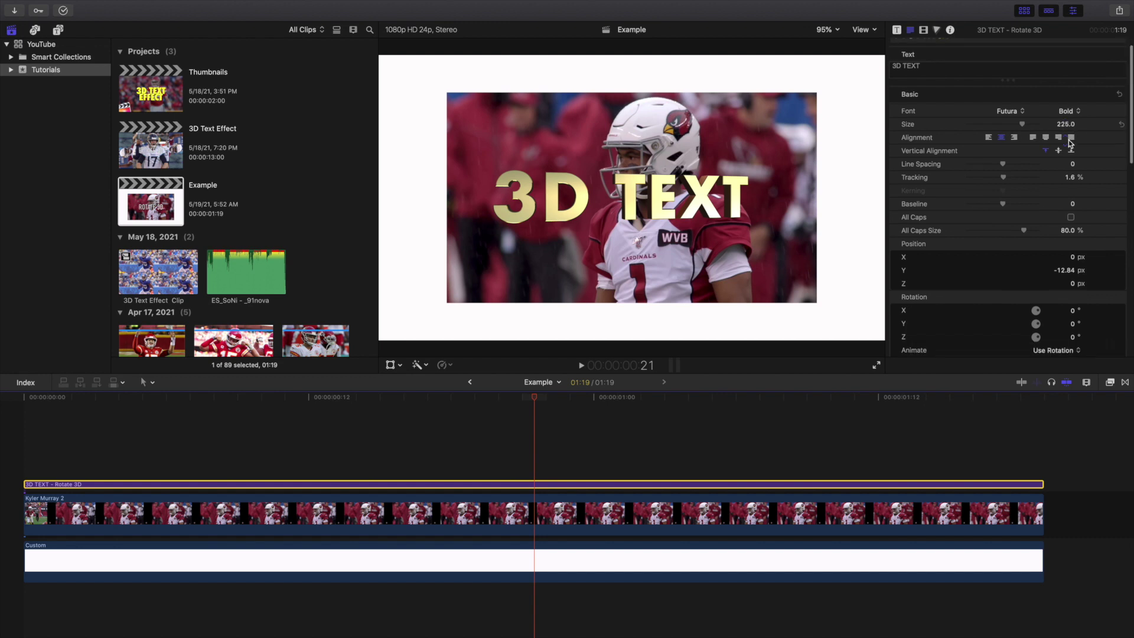
{"action": "scroll", "coordinate": [1070, 142], "scroll_direction": "down", "scroll_amount": 2}
{"action": "scroll", "coordinate": [948, 150], "scroll_direction": "down", "scroll_amount": 2}
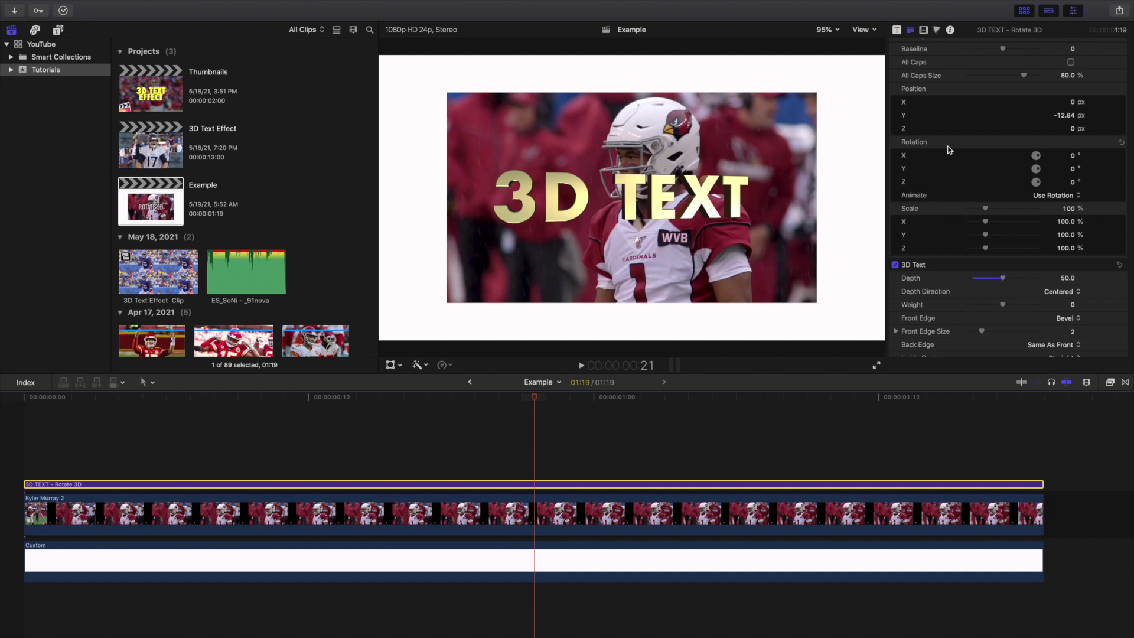
{"action": "scroll", "coordinate": [984, 146], "scroll_direction": "up", "scroll_amount": 5}
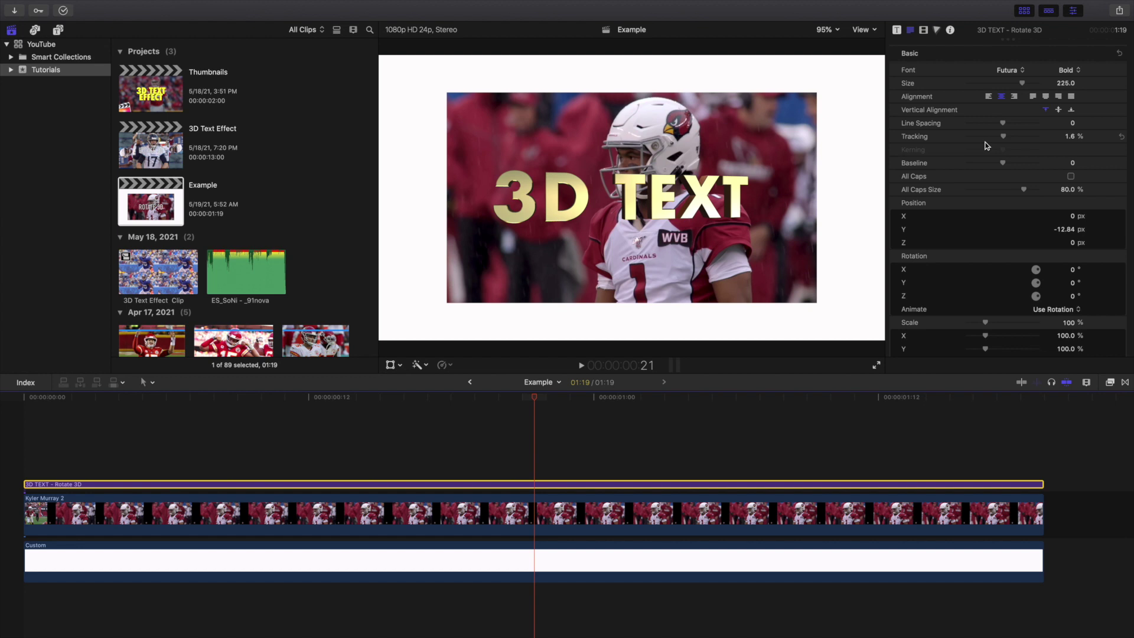
{"action": "scroll", "coordinate": [985, 145], "scroll_direction": "up", "scroll_amount": 3}
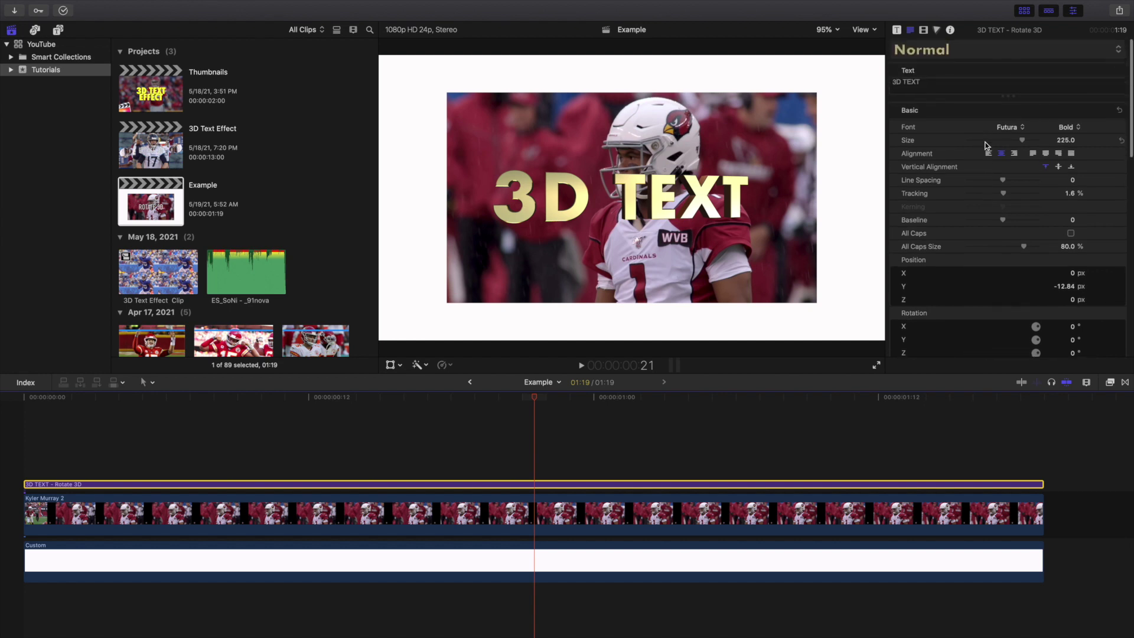
{"action": "left_click", "coordinate": [7, 425]}
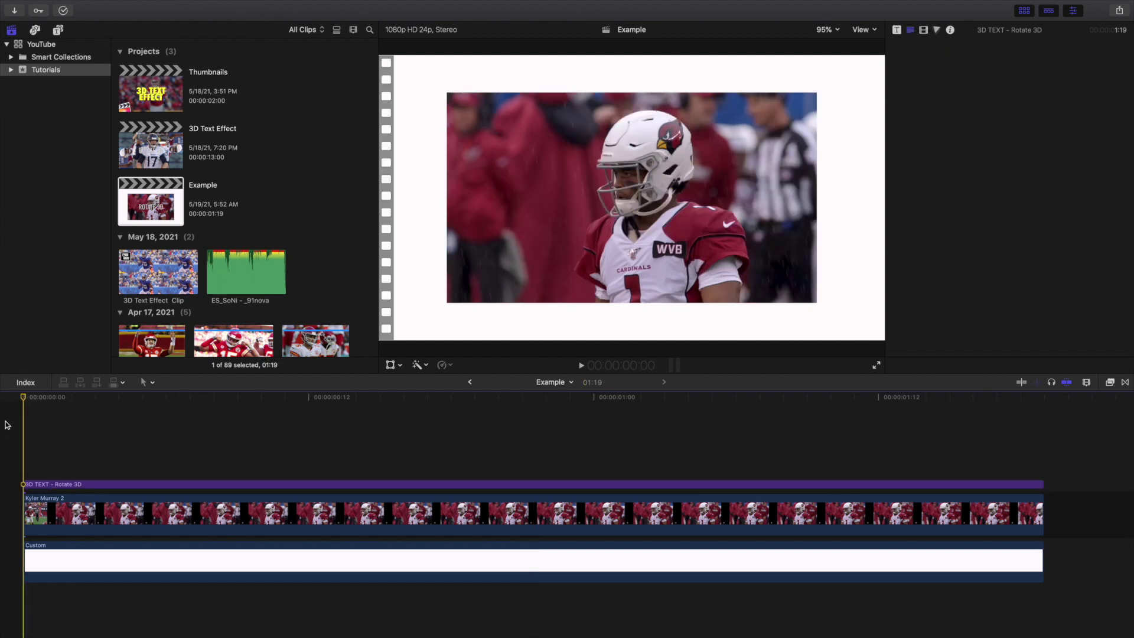
Step: Replay the brass 3D TEXT title swiveling in from the start of the timeline
{"action": "key", "text": "space"}
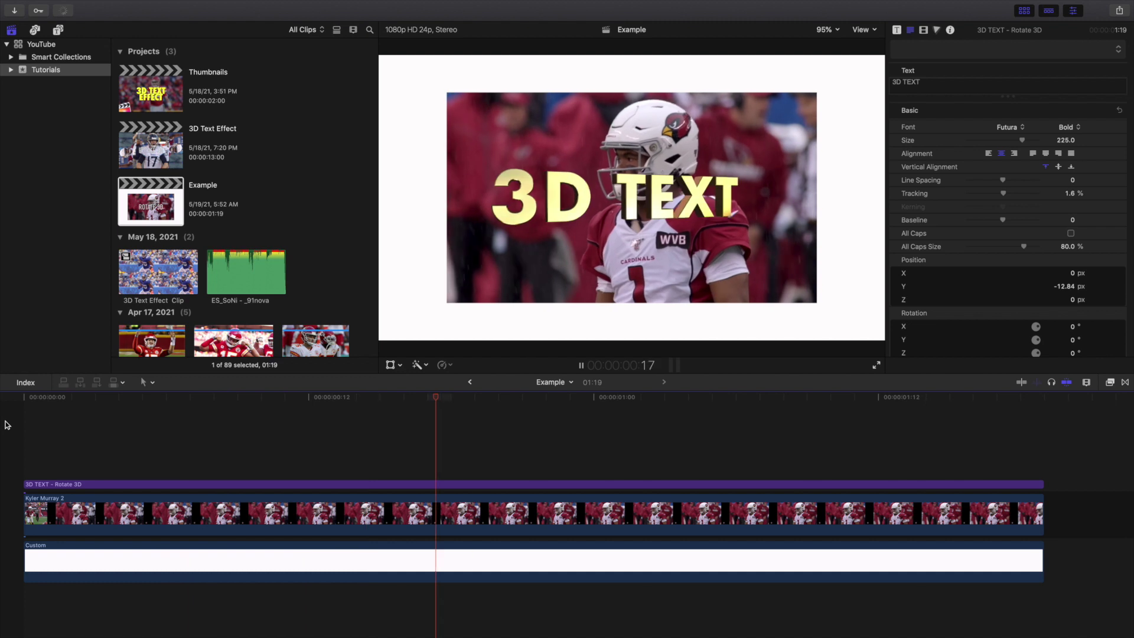
{"action": "key", "text": "Home"}
{"action": "key", "text": "space"}
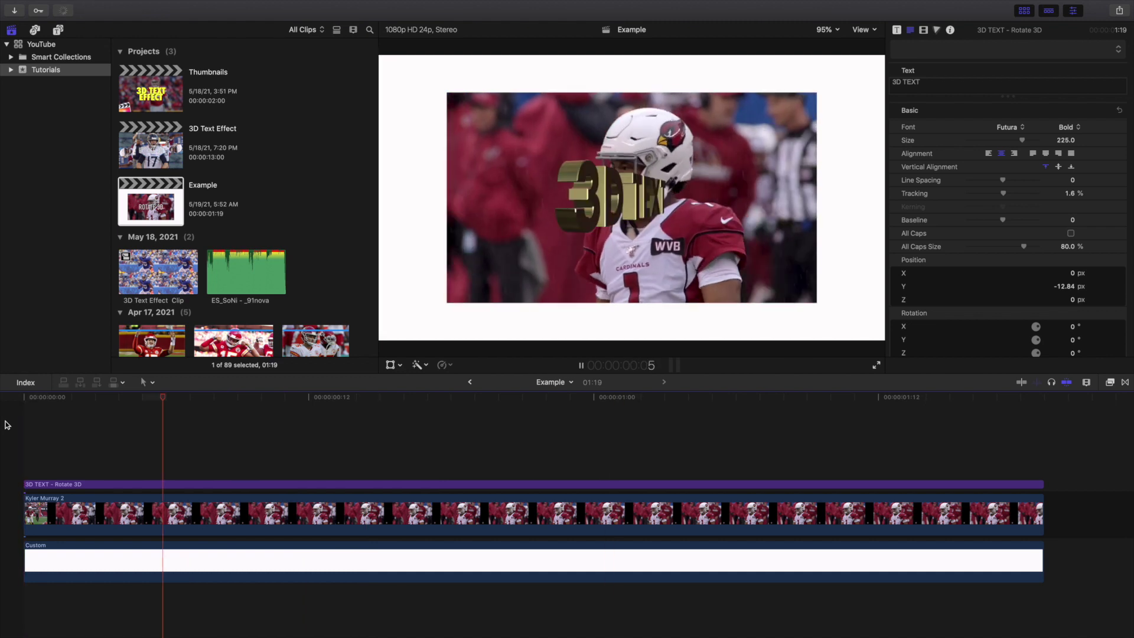
{"action": "key", "text": "space"}
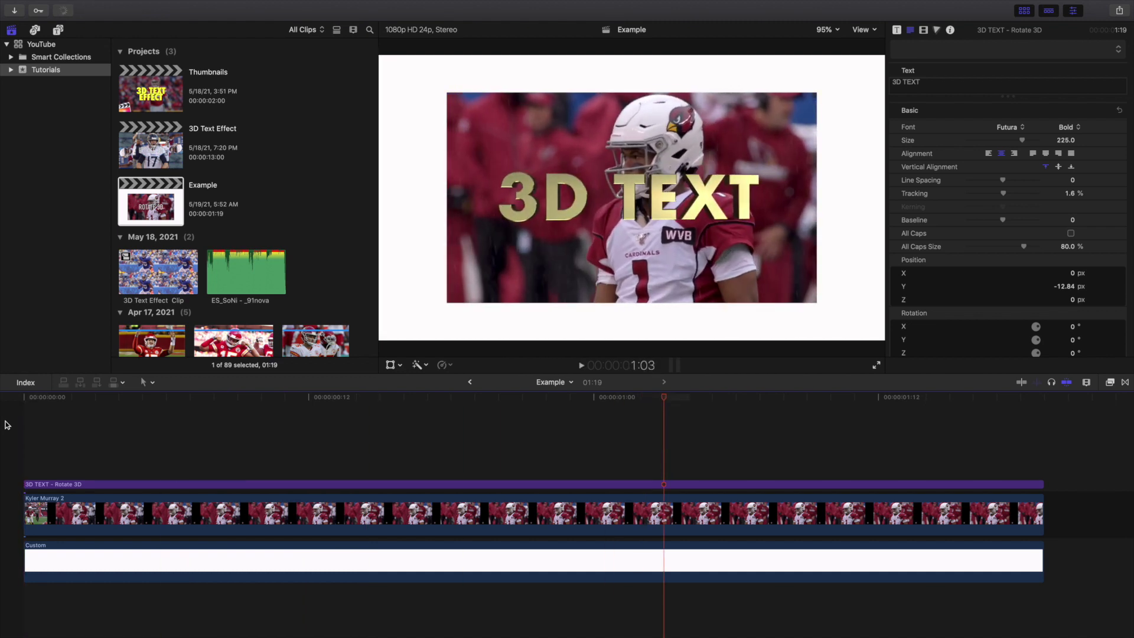
{"action": "key", "text": "Home"}
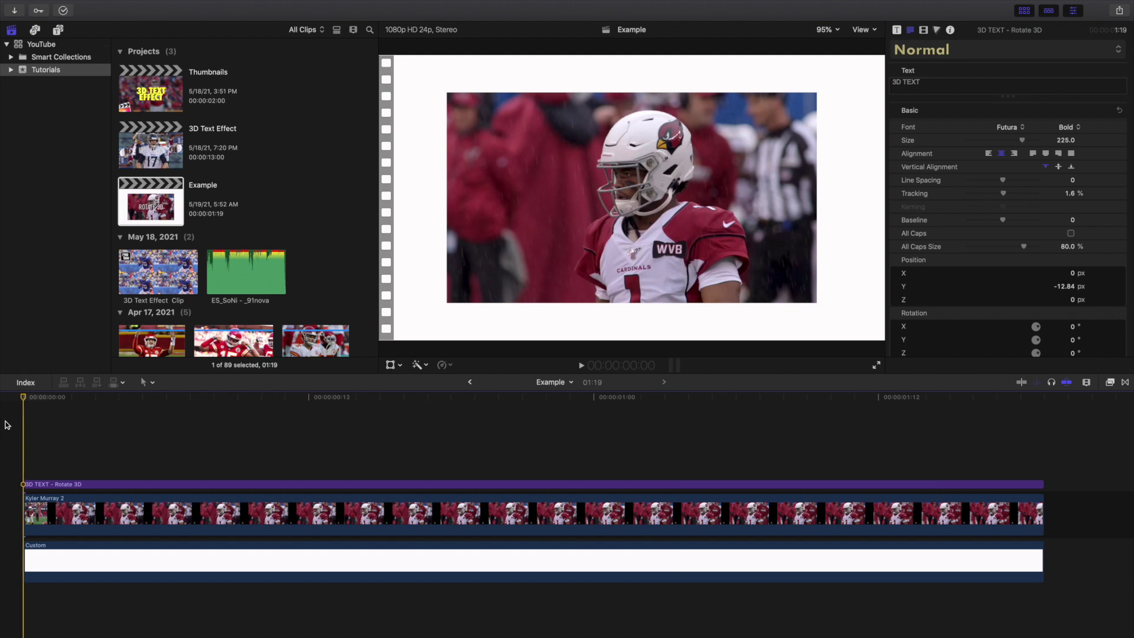
Step: Watch the swivel once more from the beginning, then open the 3D Text Effect project
{"action": "key", "text": "space"}
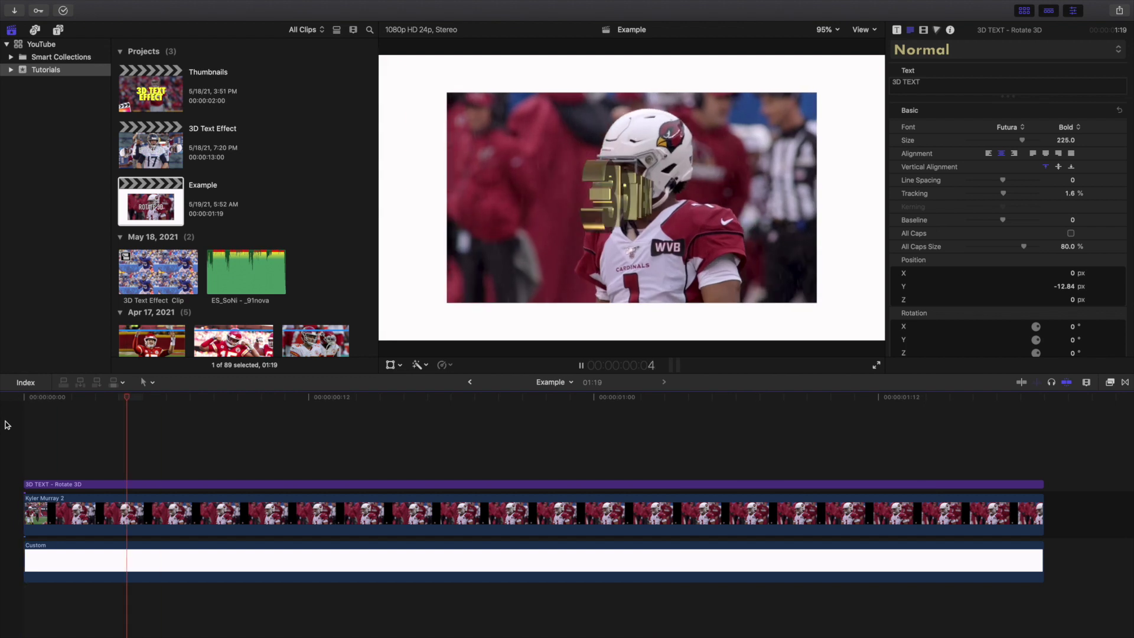
{"action": "key", "text": "Home"}
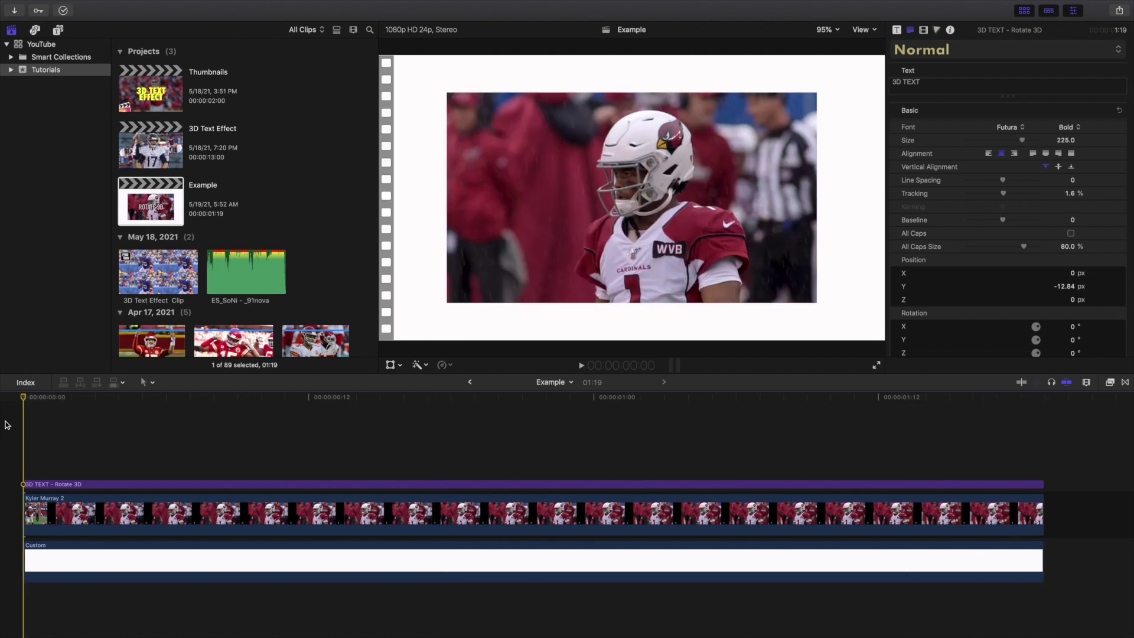
{"action": "key", "text": "space"}
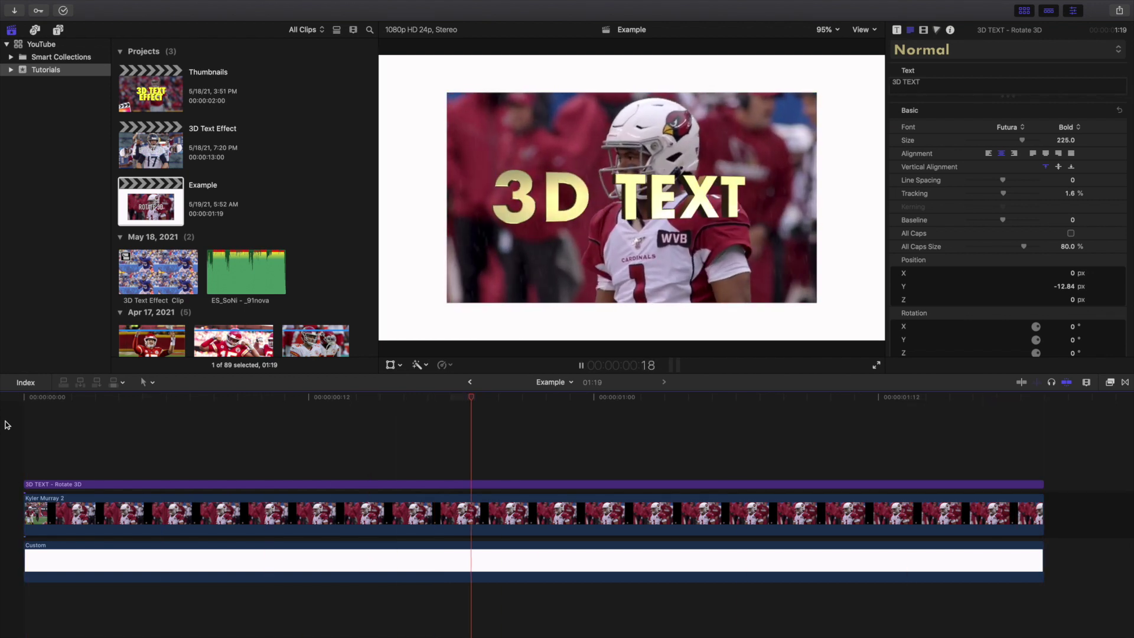
{"action": "key", "text": "space"}
{"action": "key", "text": "Home"}
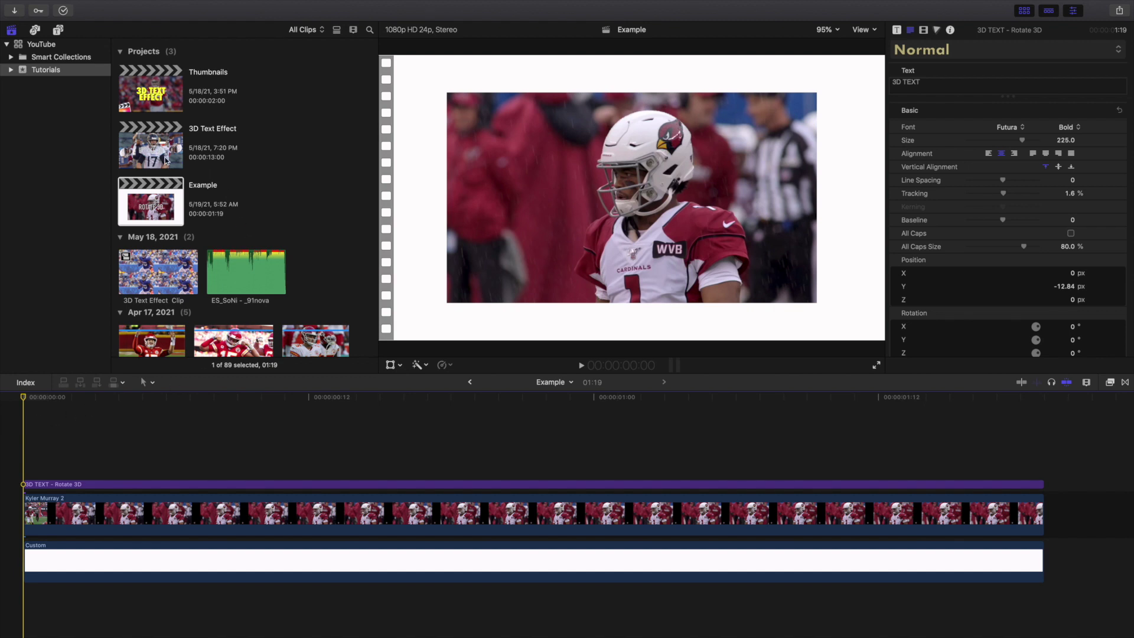
{"action": "double_click", "coordinate": [166, 159]}
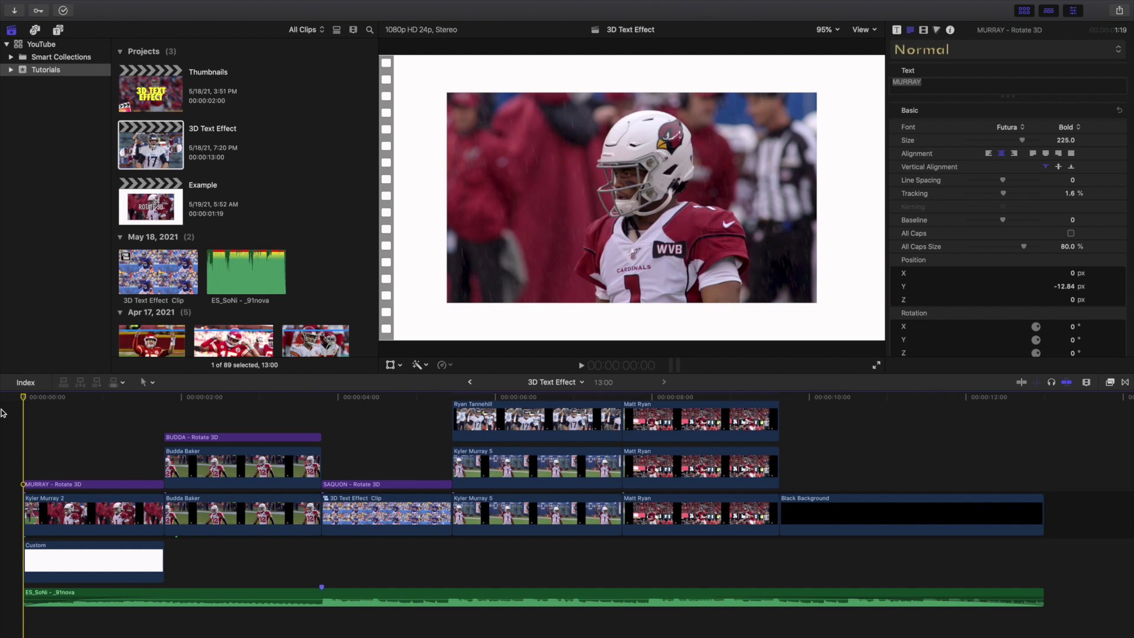
{"action": "key", "text": "space"}
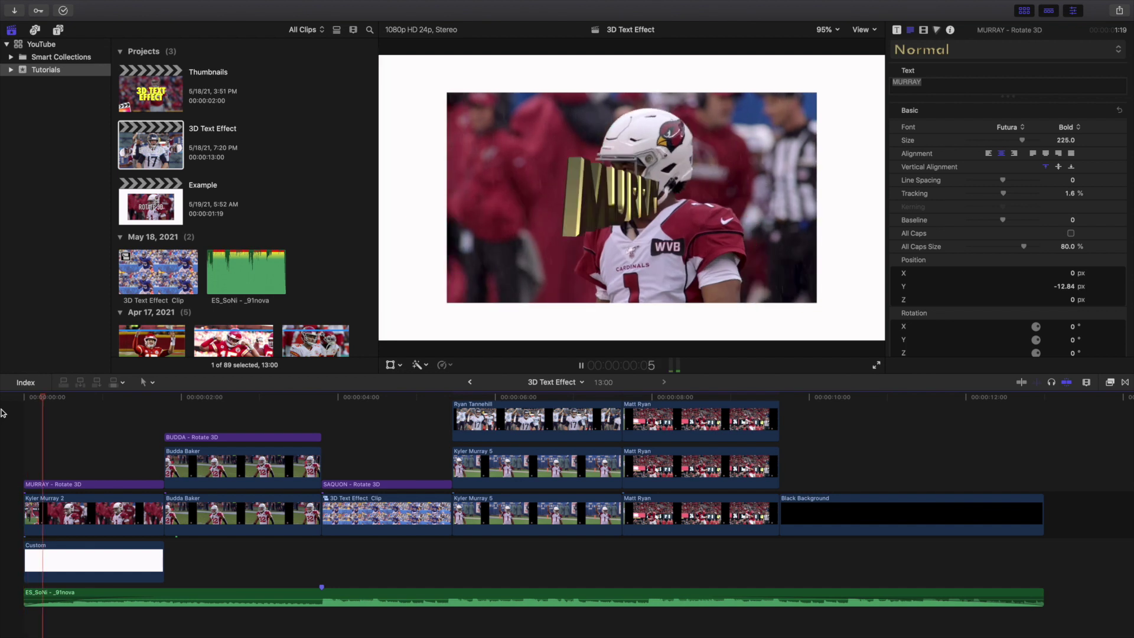